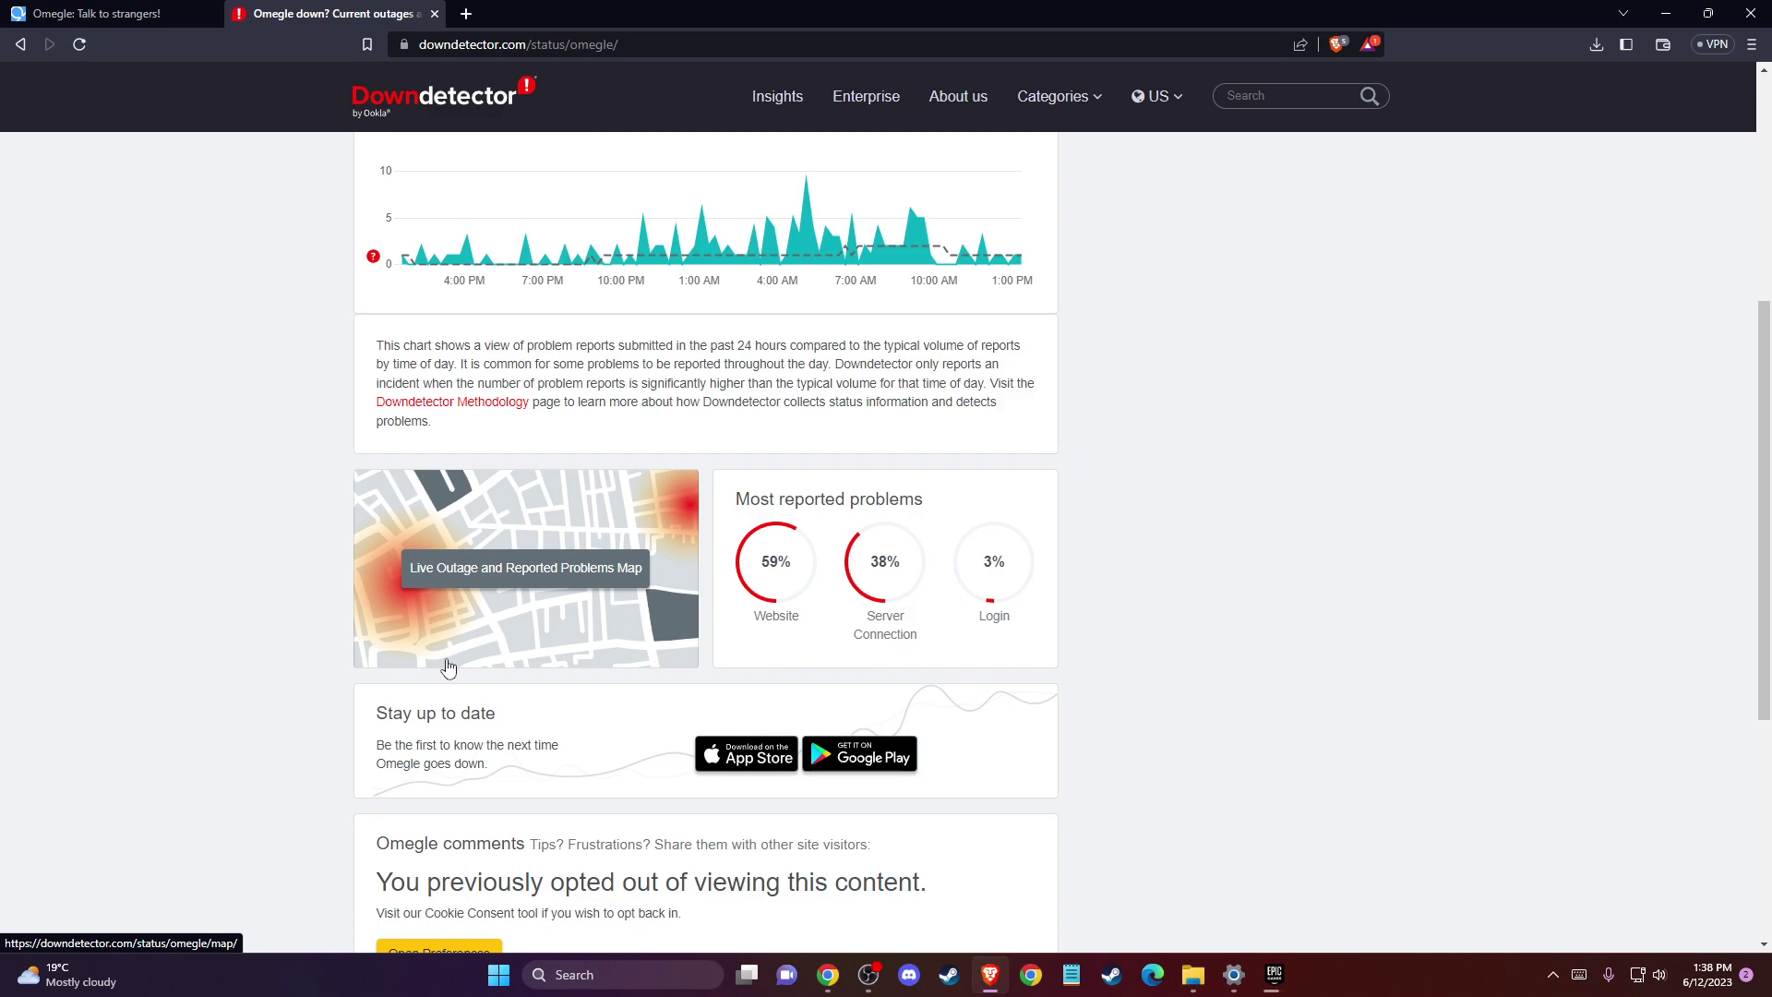
Step: Switch to the Omegle tab and close its open developer tools
{"action": "scroll", "coordinate": [452, 666], "scroll_direction": "up", "scroll_amount": 5}
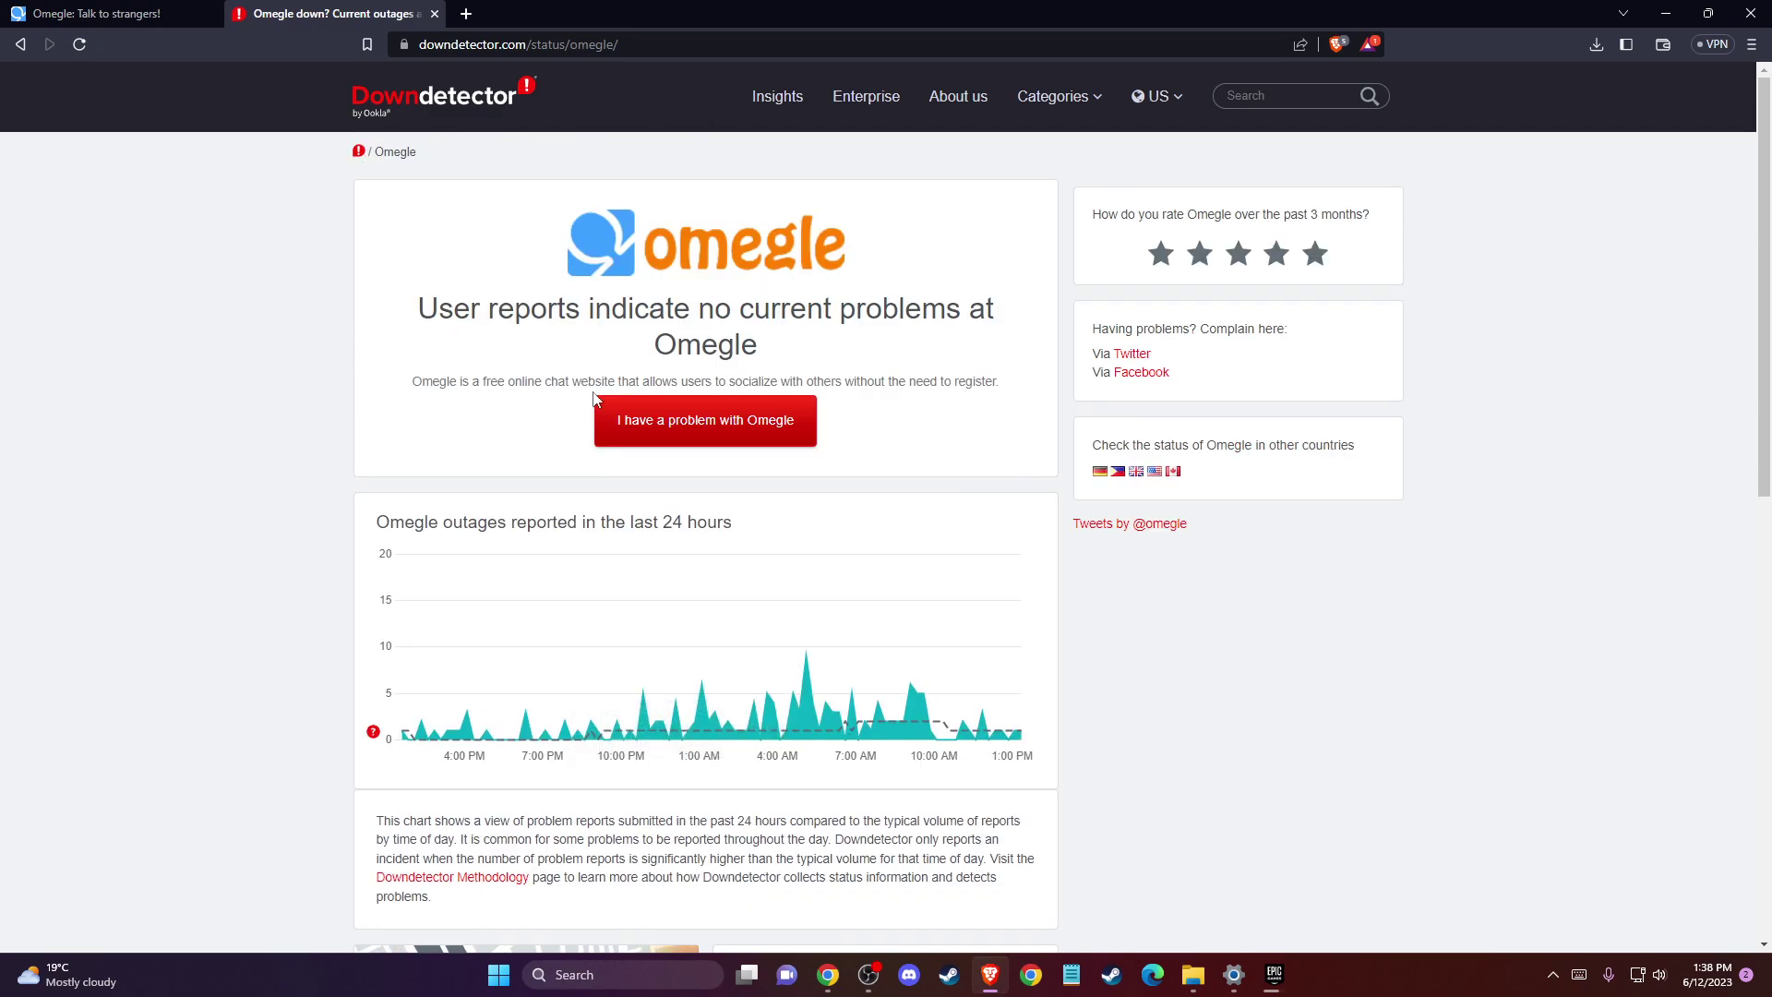
{"action": "scroll", "coordinate": [794, 646], "scroll_direction": "down", "scroll_amount": 5}
{"action": "scroll", "coordinate": [716, 524], "scroll_direction": "up", "scroll_amount": 4}
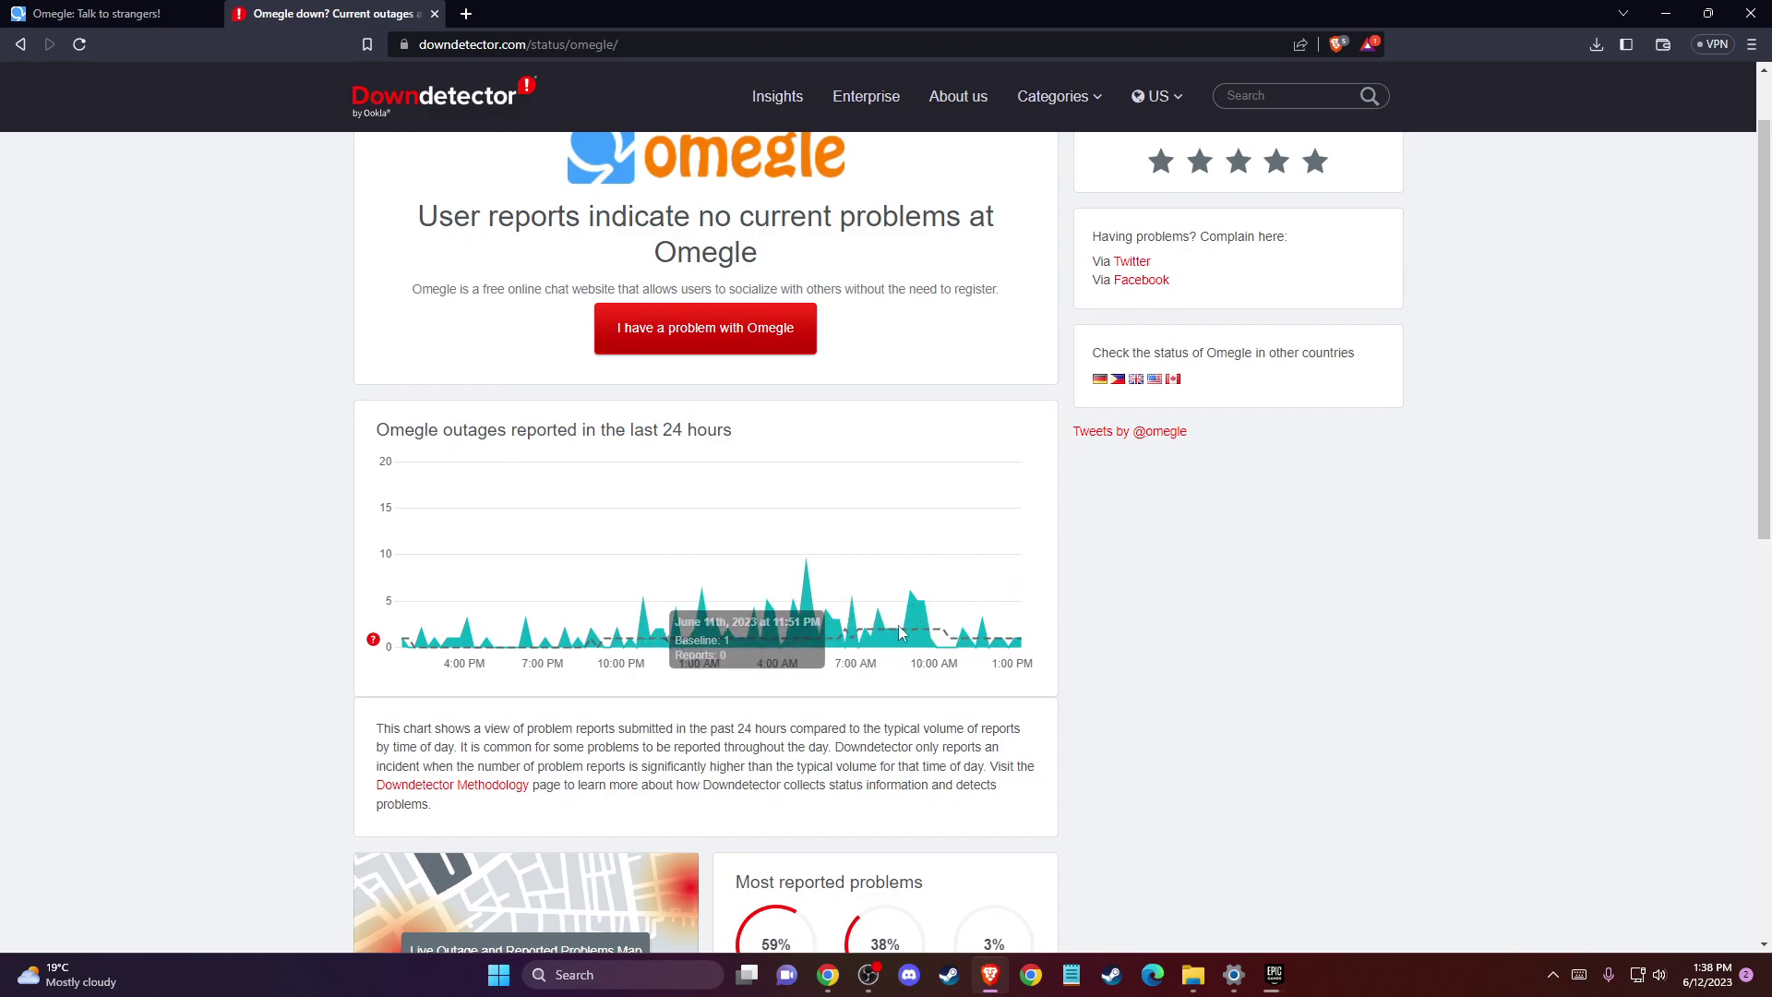
{"action": "scroll", "coordinate": [590, 600], "scroll_direction": "down", "scroll_amount": 2}
{"action": "scroll", "coordinate": [447, 388], "scroll_direction": "up", "scroll_amount": 3}
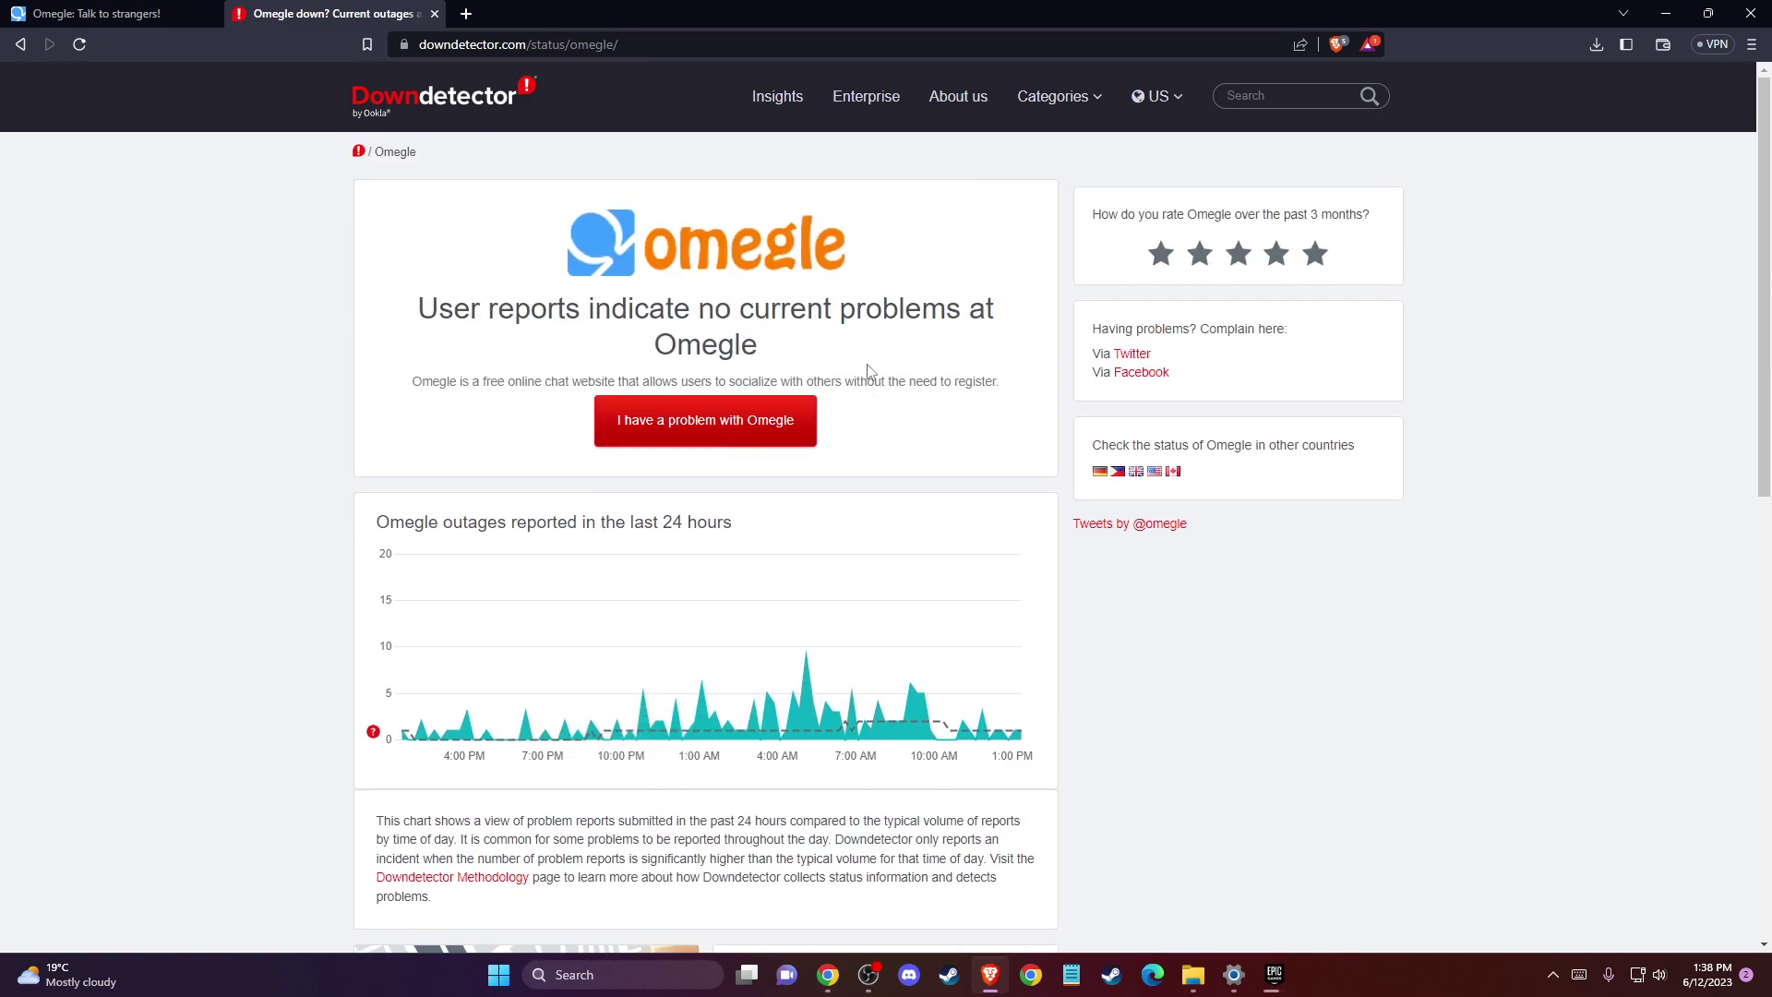
{"action": "scroll", "coordinate": [683, 561], "scroll_direction": "down", "scroll_amount": 6}
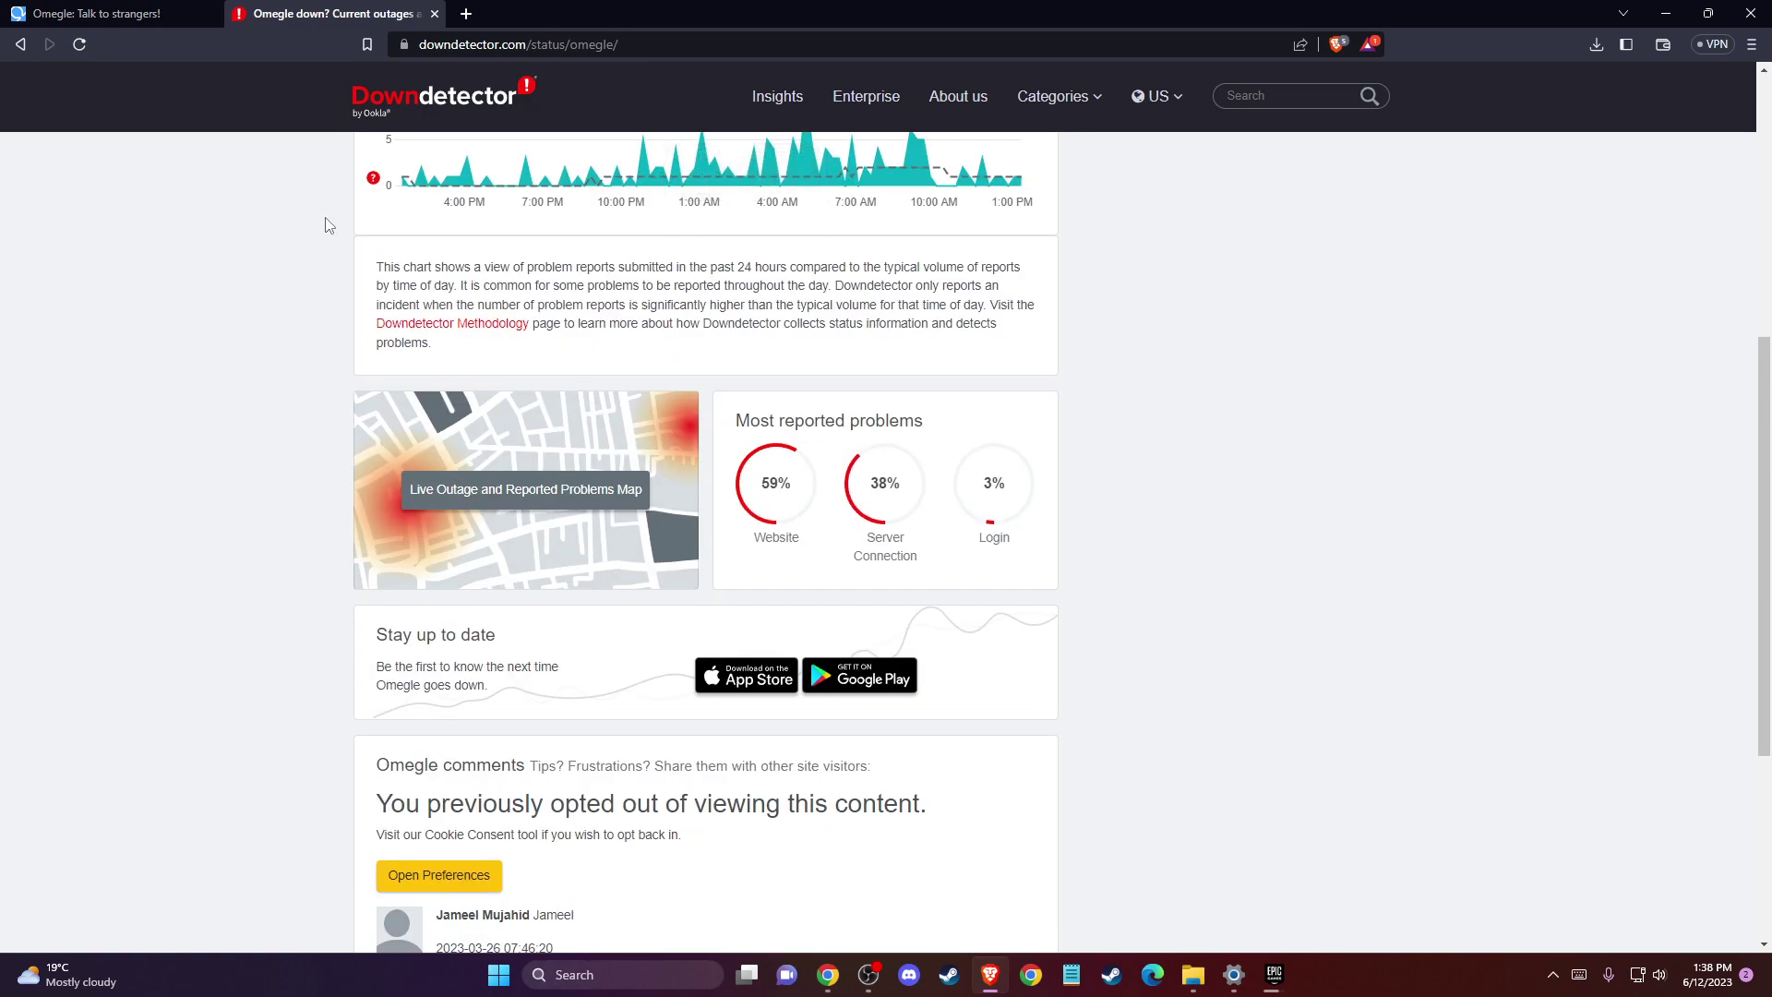
{"action": "left_click", "coordinate": [125, 26]}
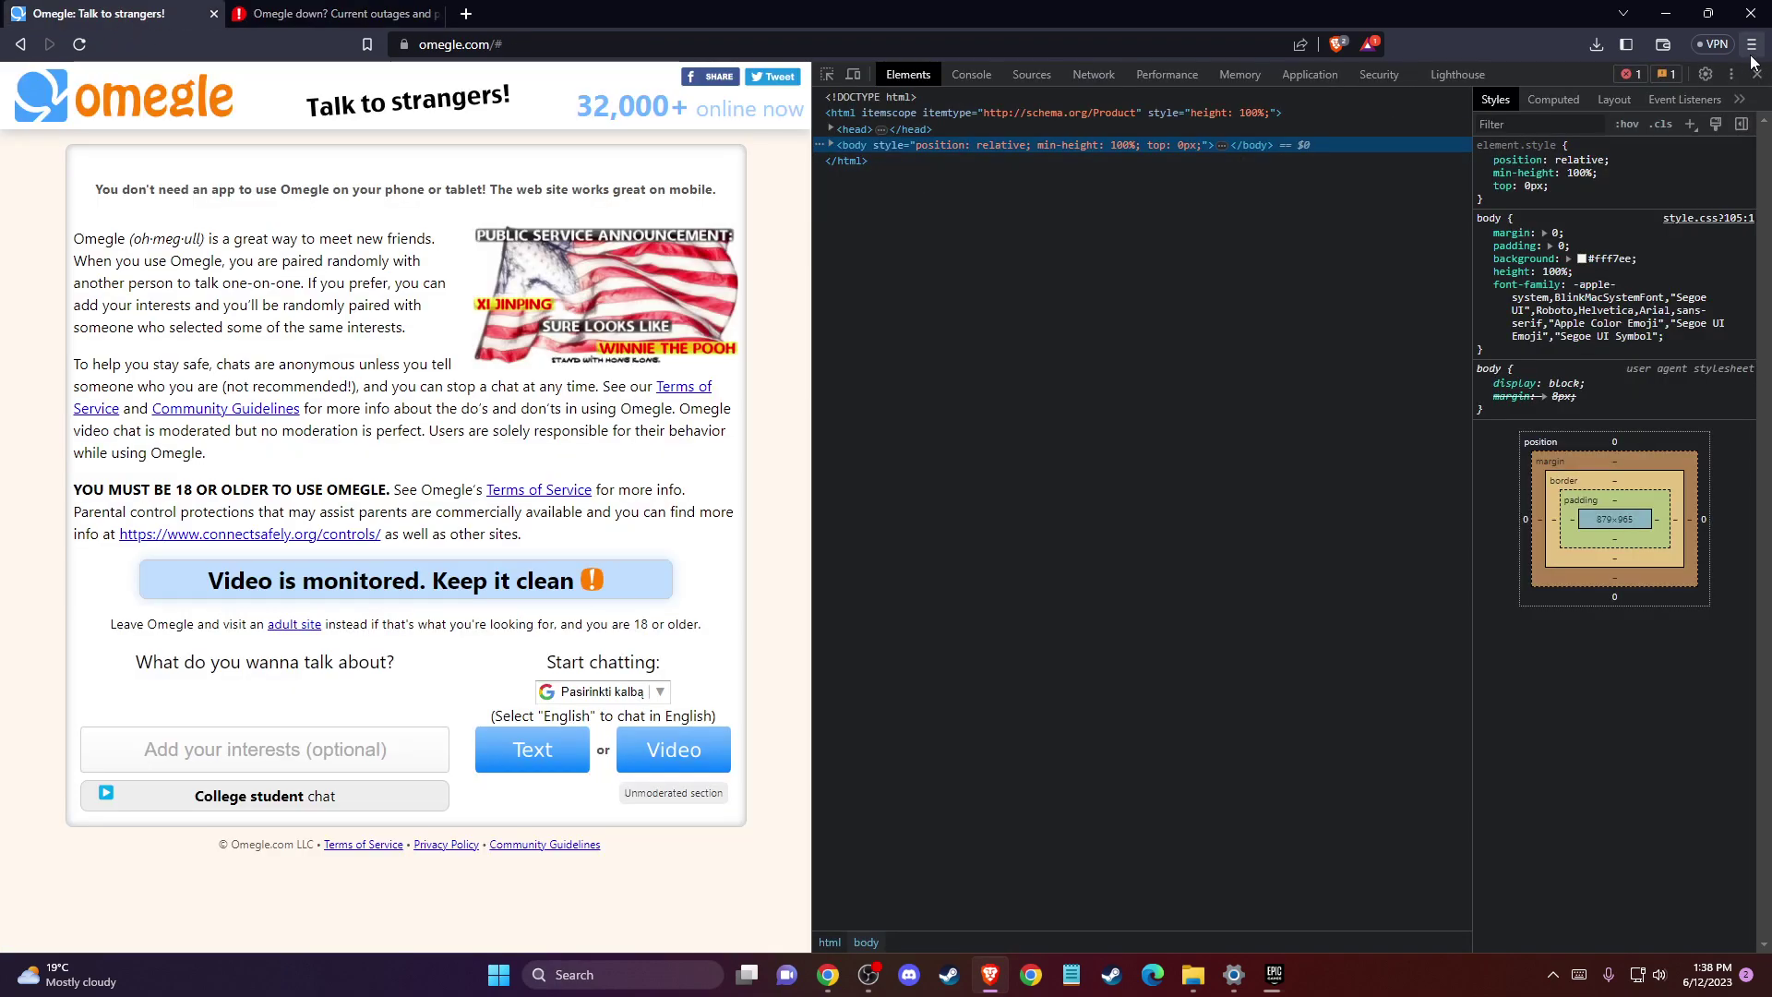
{"action": "left_click", "coordinate": [1756, 74]}
Step: Reinspect the Omegle page and clear omegle.com's site data from Application storage
{"action": "right_click", "coordinate": [451, 496]}
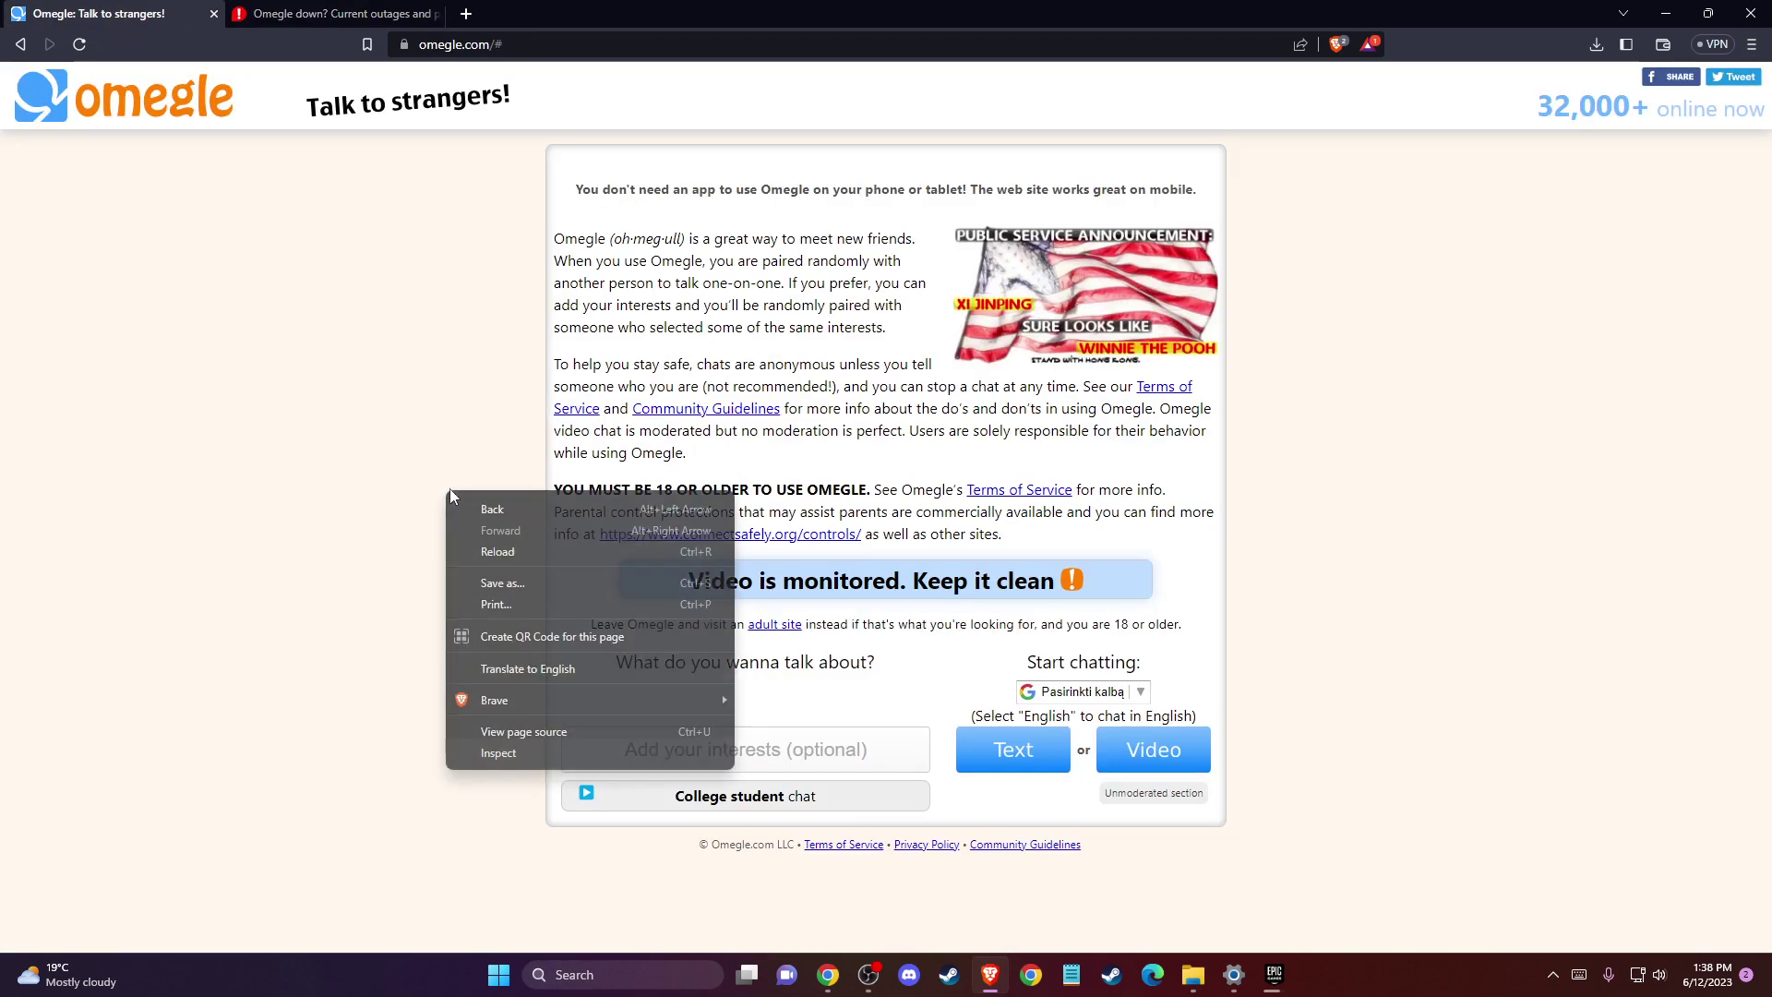
{"action": "left_click", "coordinate": [498, 752]}
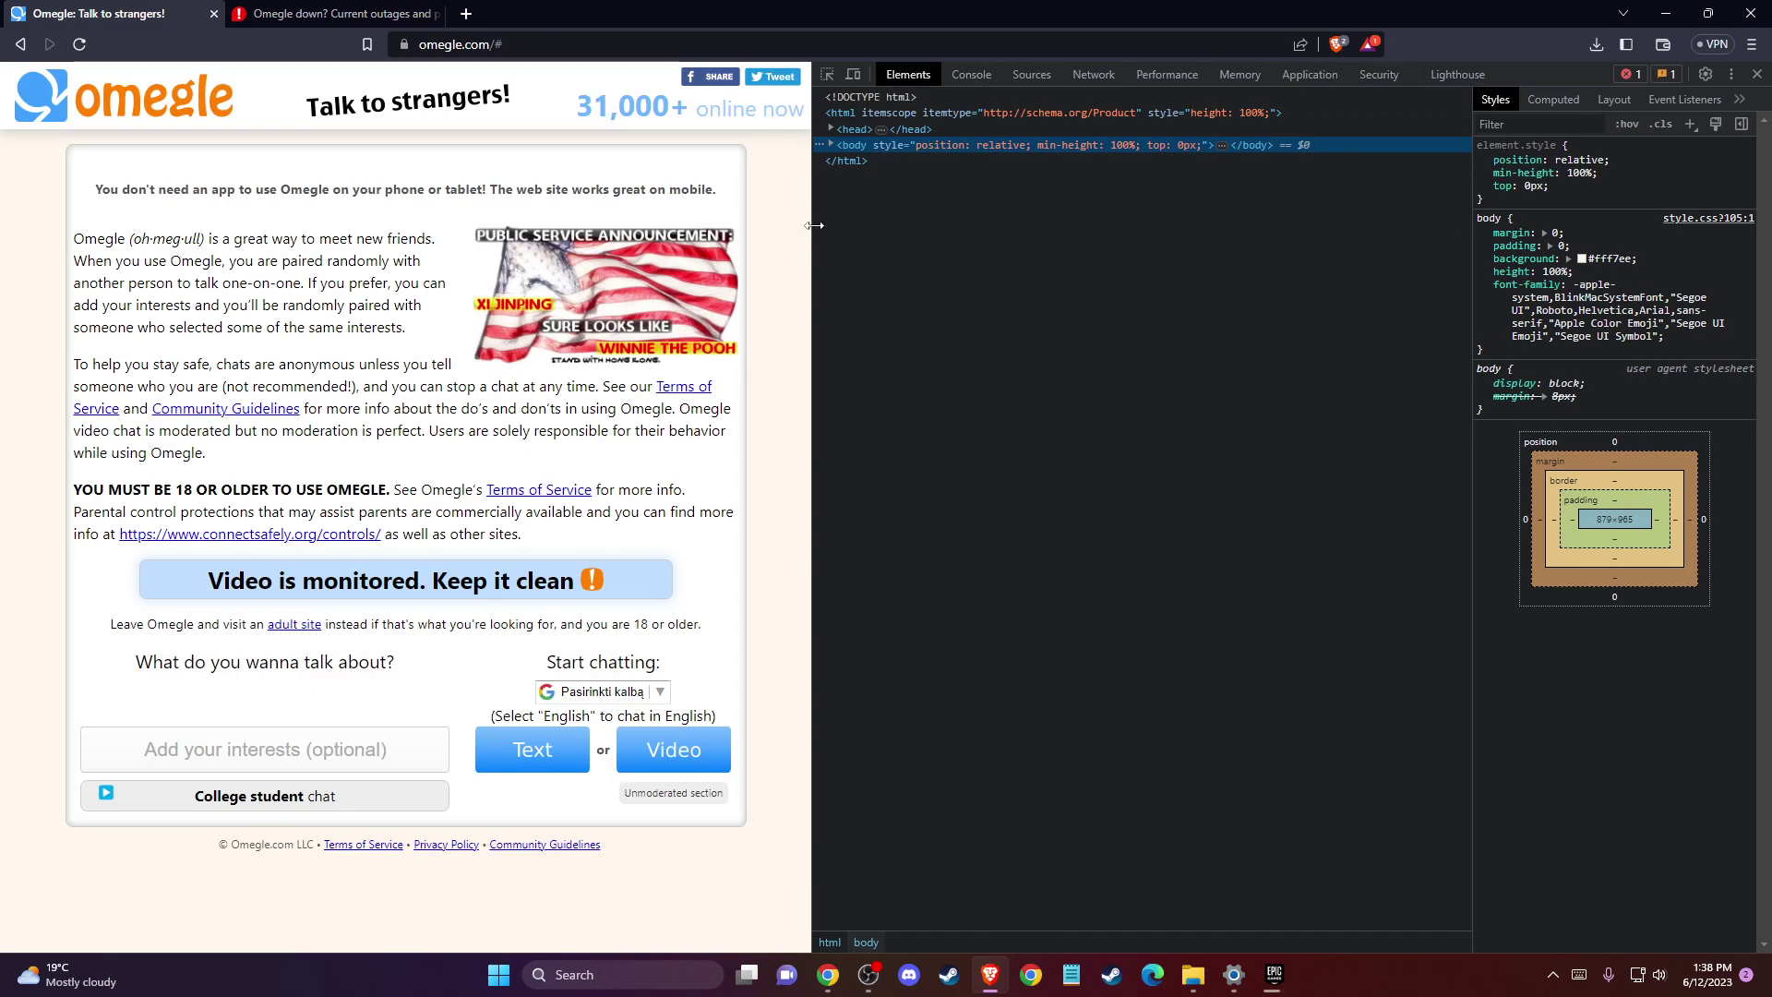
{"action": "left_click_drag", "start_coordinate": [814, 225], "coordinate": [964, 251]}
{"action": "left_click", "coordinate": [1462, 74]}
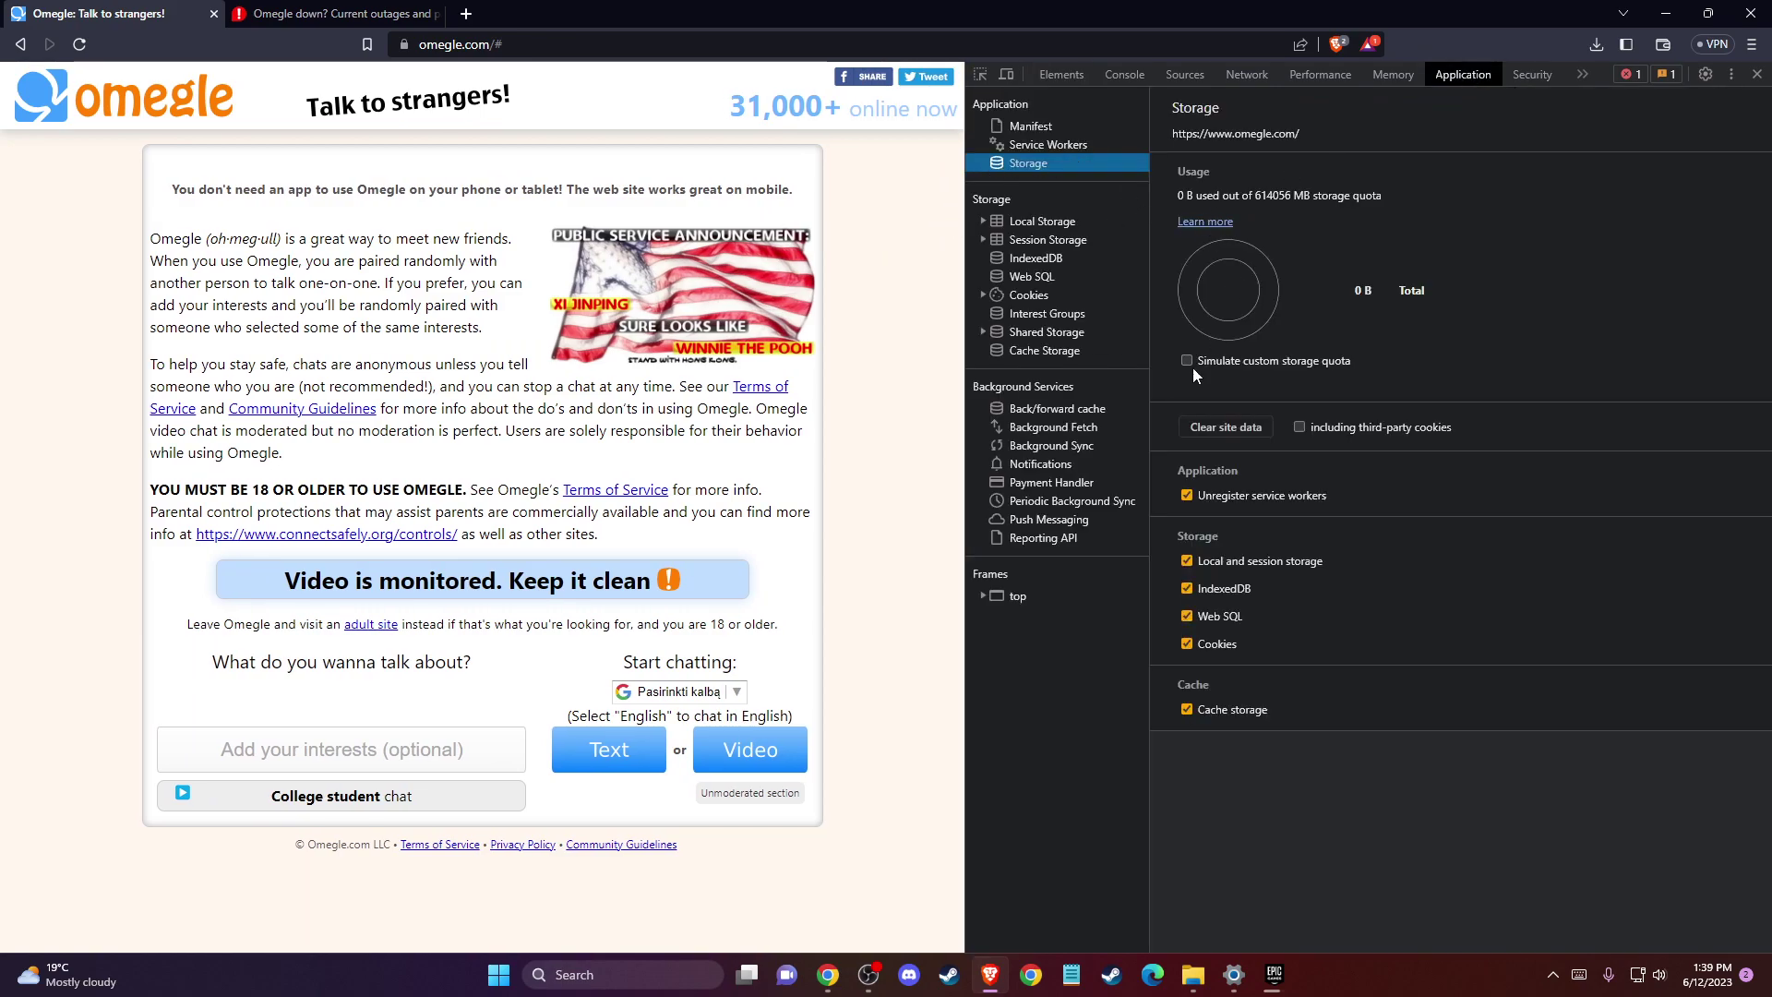
{"action": "left_click", "coordinate": [1205, 426]}
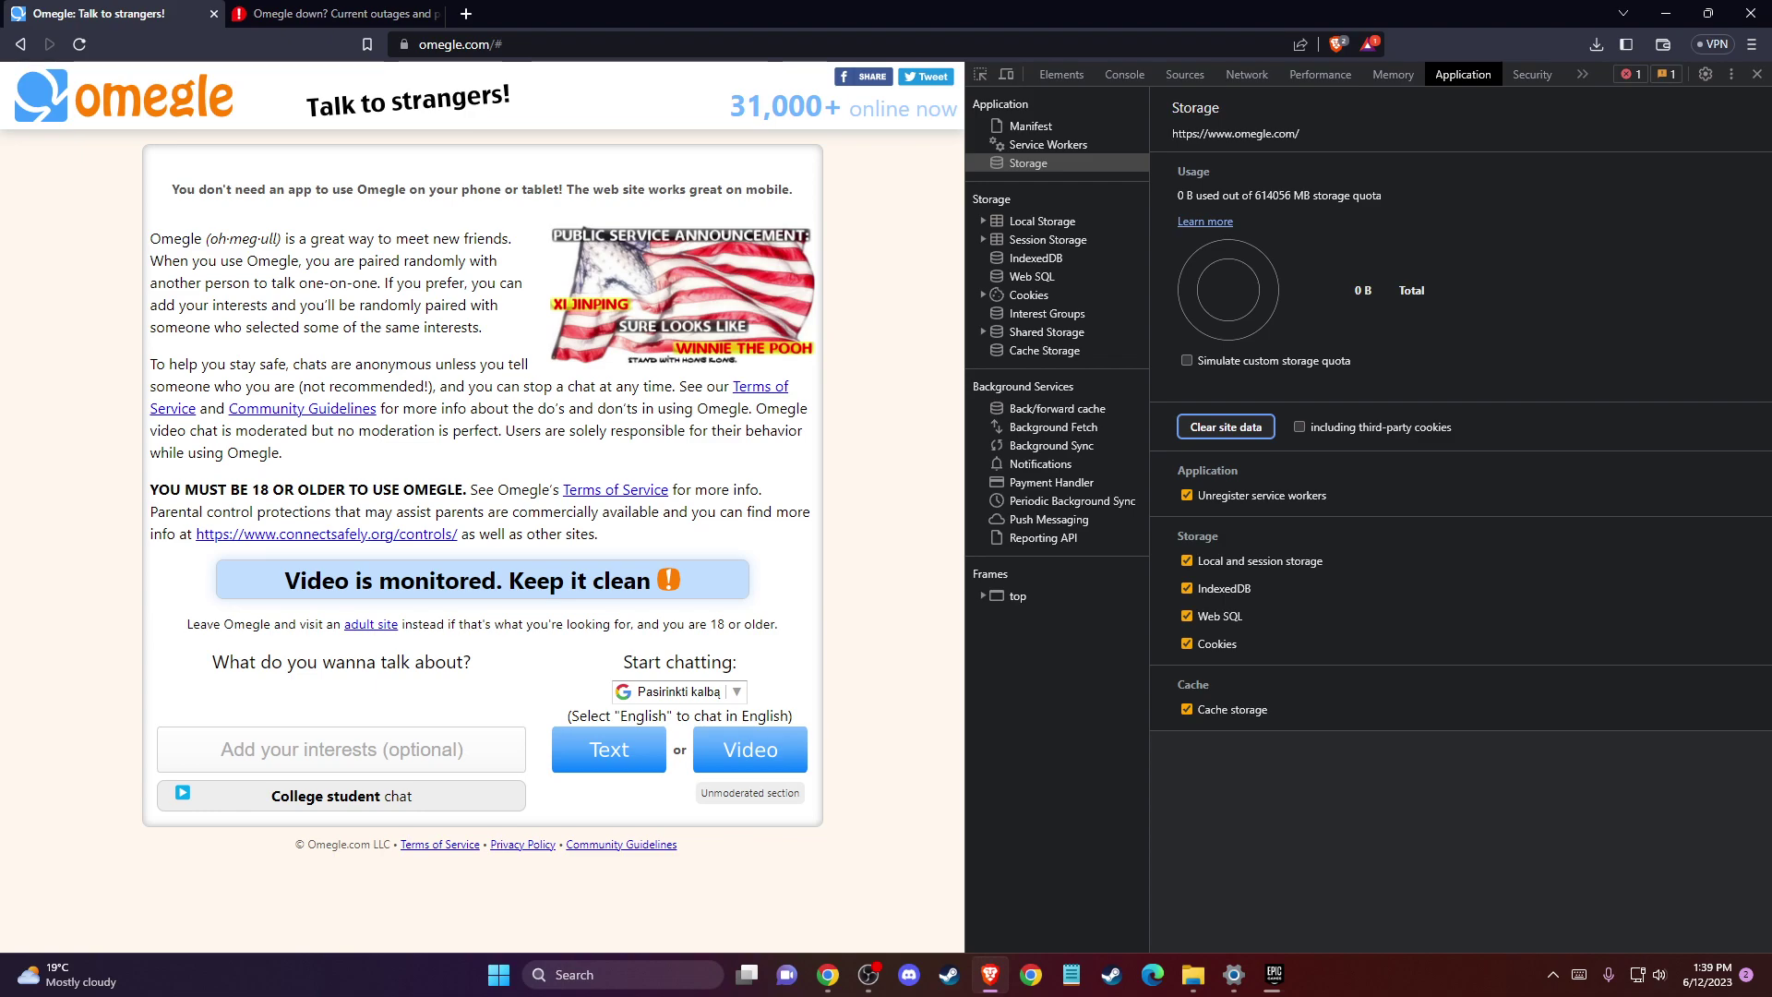
Step: Close DevTools and switch off the 'AdBlock — best ad blocker' extension on the Extensions page
{"action": "left_click", "coordinate": [1755, 74]}
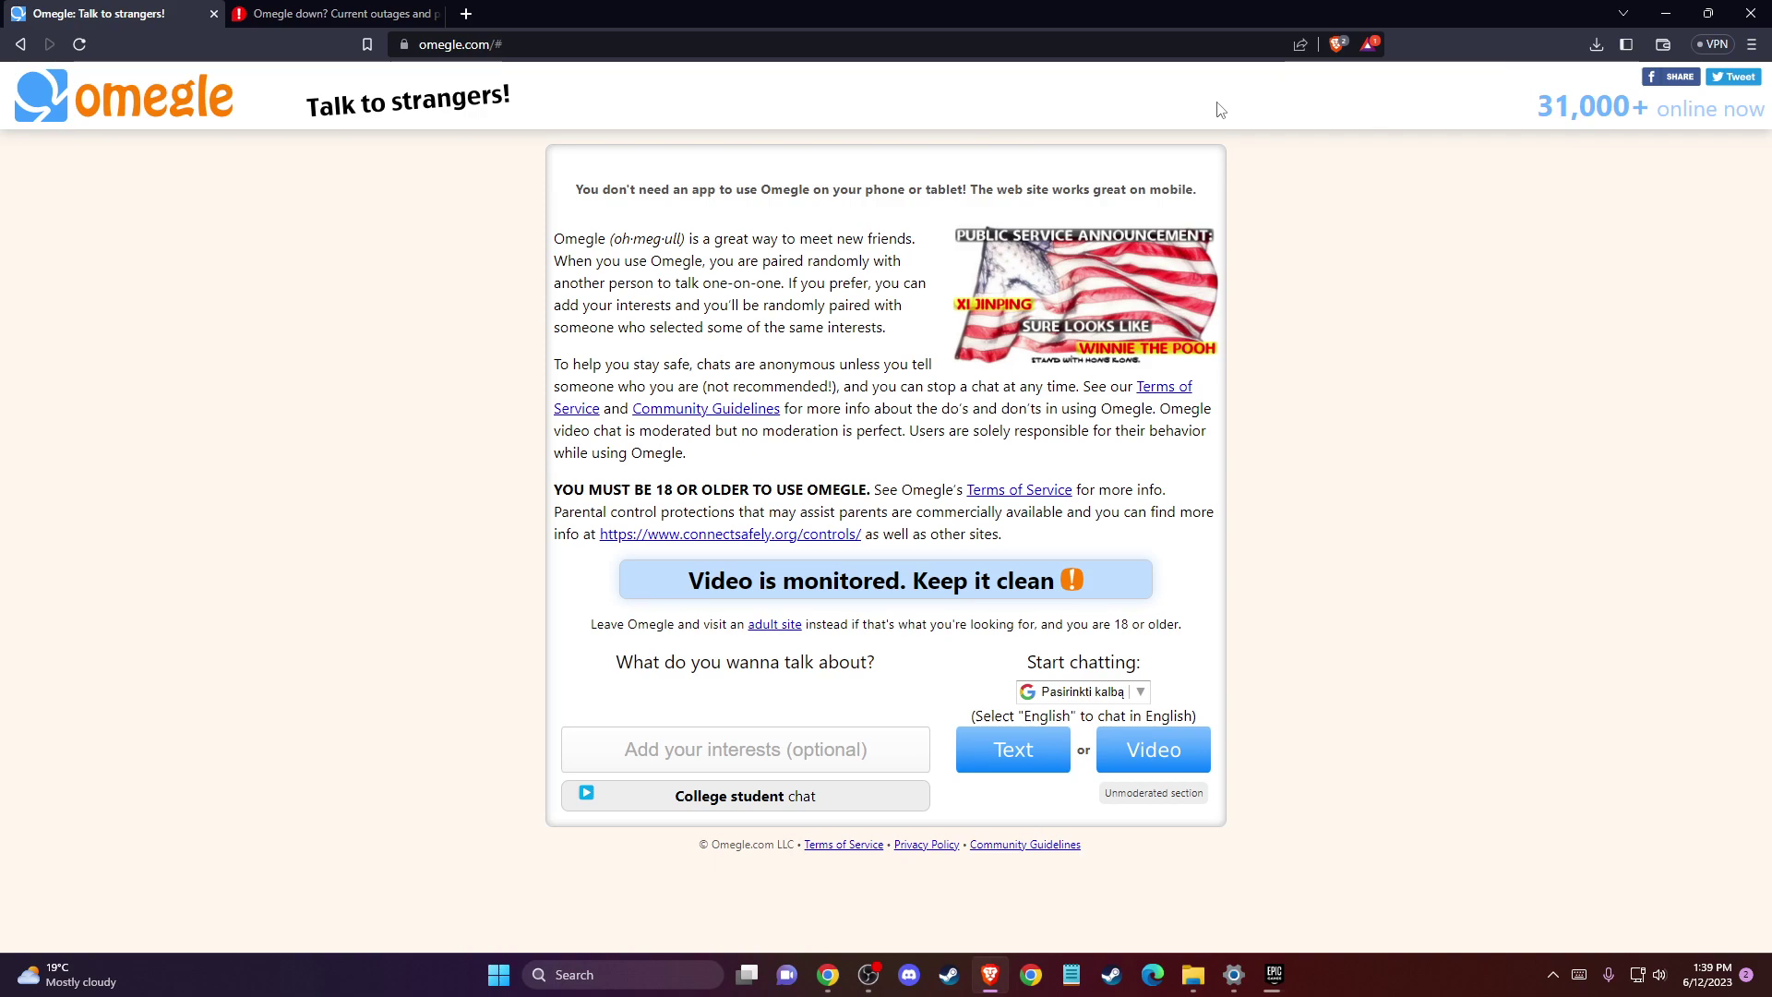
{"action": "left_click", "coordinate": [1751, 46]}
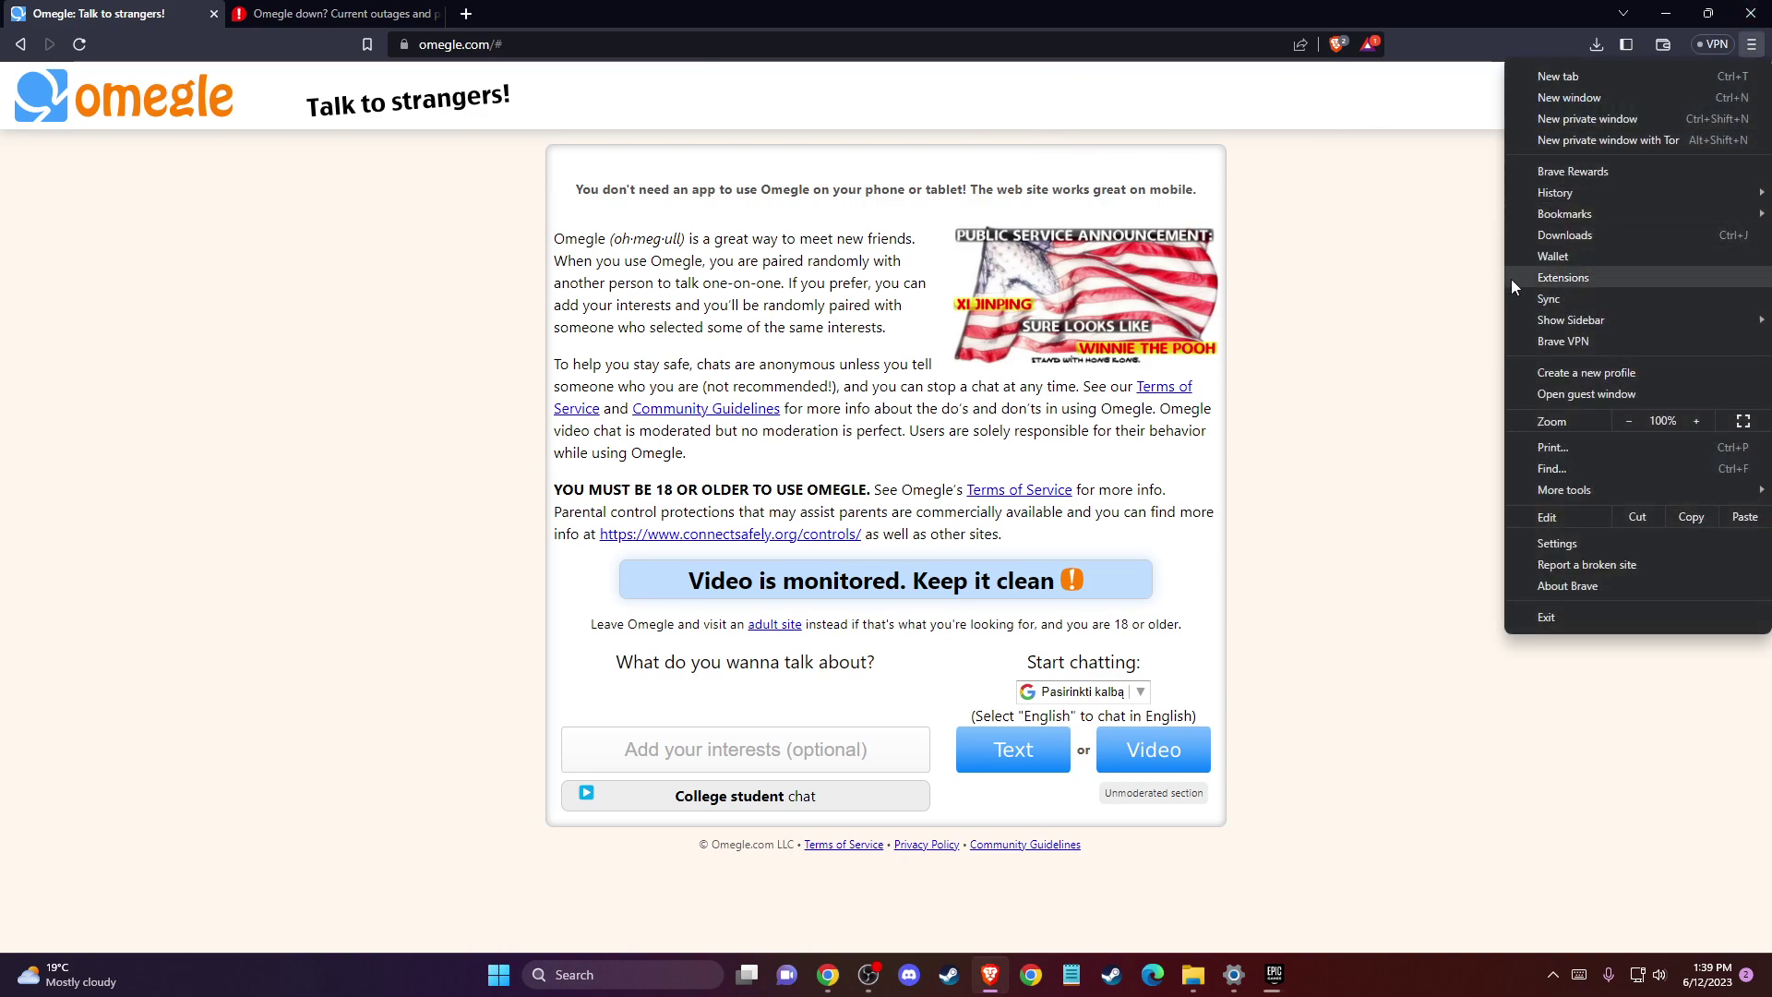
{"action": "left_click", "coordinate": [1574, 275]}
{"action": "left_click", "coordinate": [650, 263]}
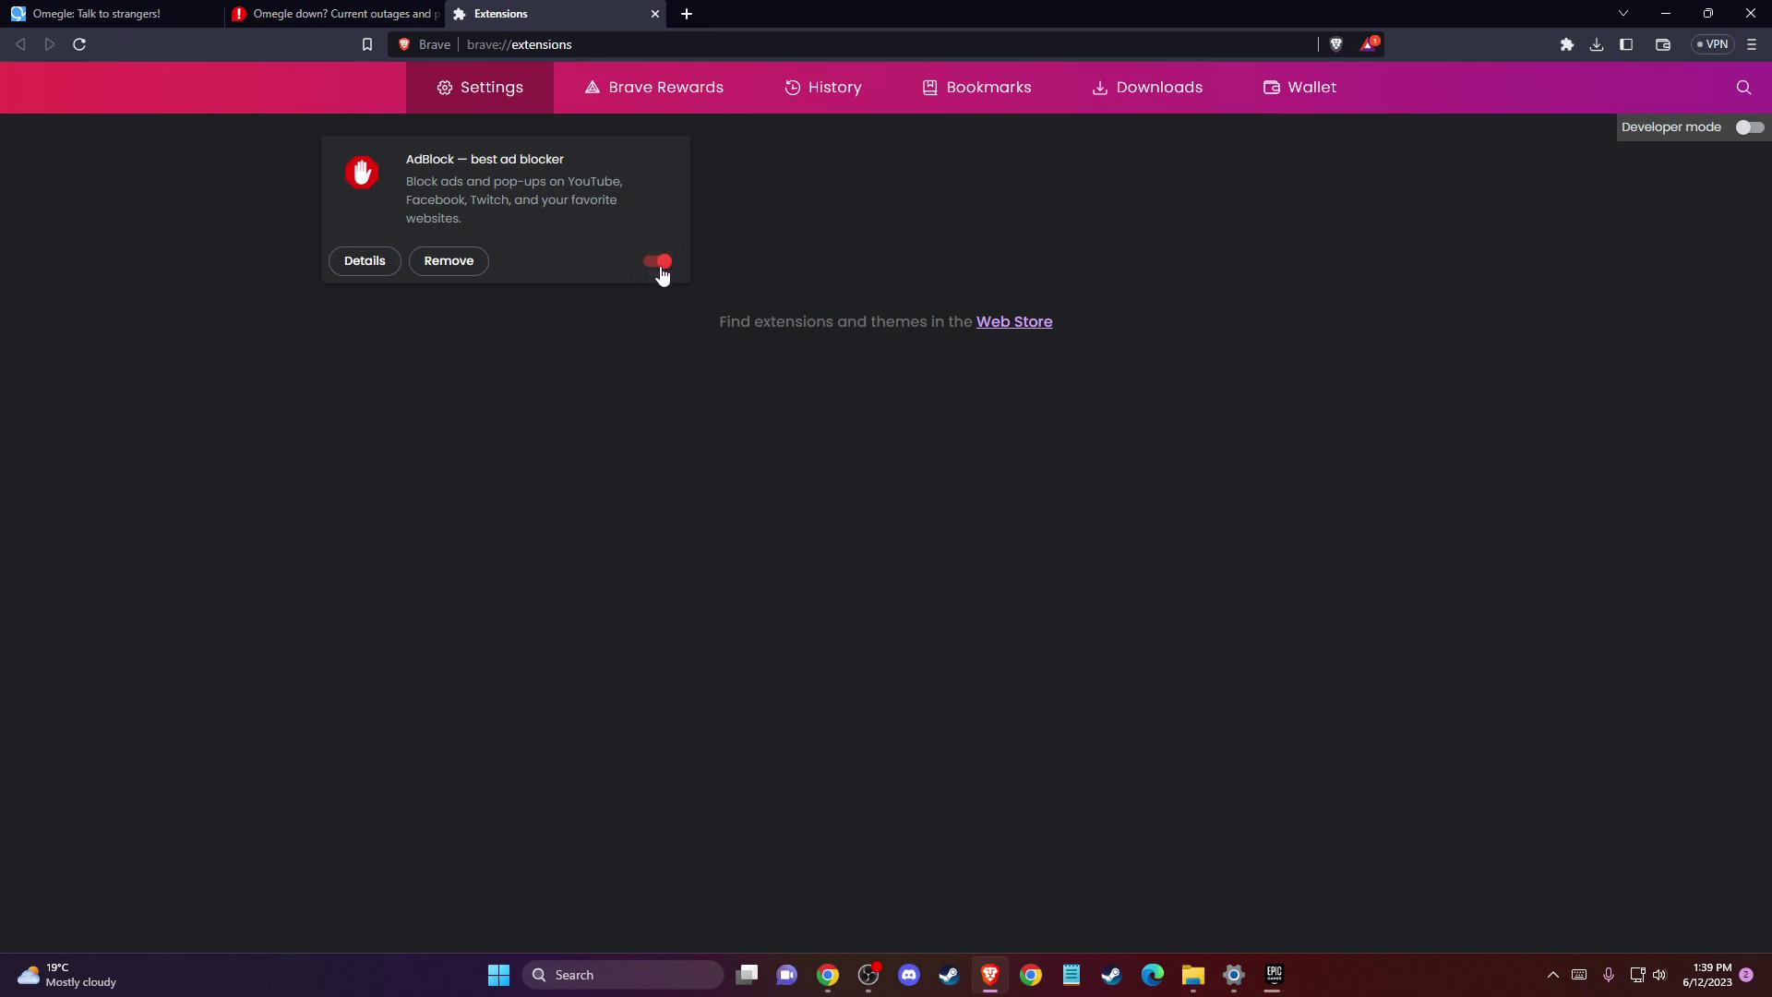
{"action": "left_click", "coordinate": [650, 263]}
Step: Confirm in About Brave that version 1.52.122 is up to date, then close the browser
{"action": "left_click", "coordinate": [1750, 44]}
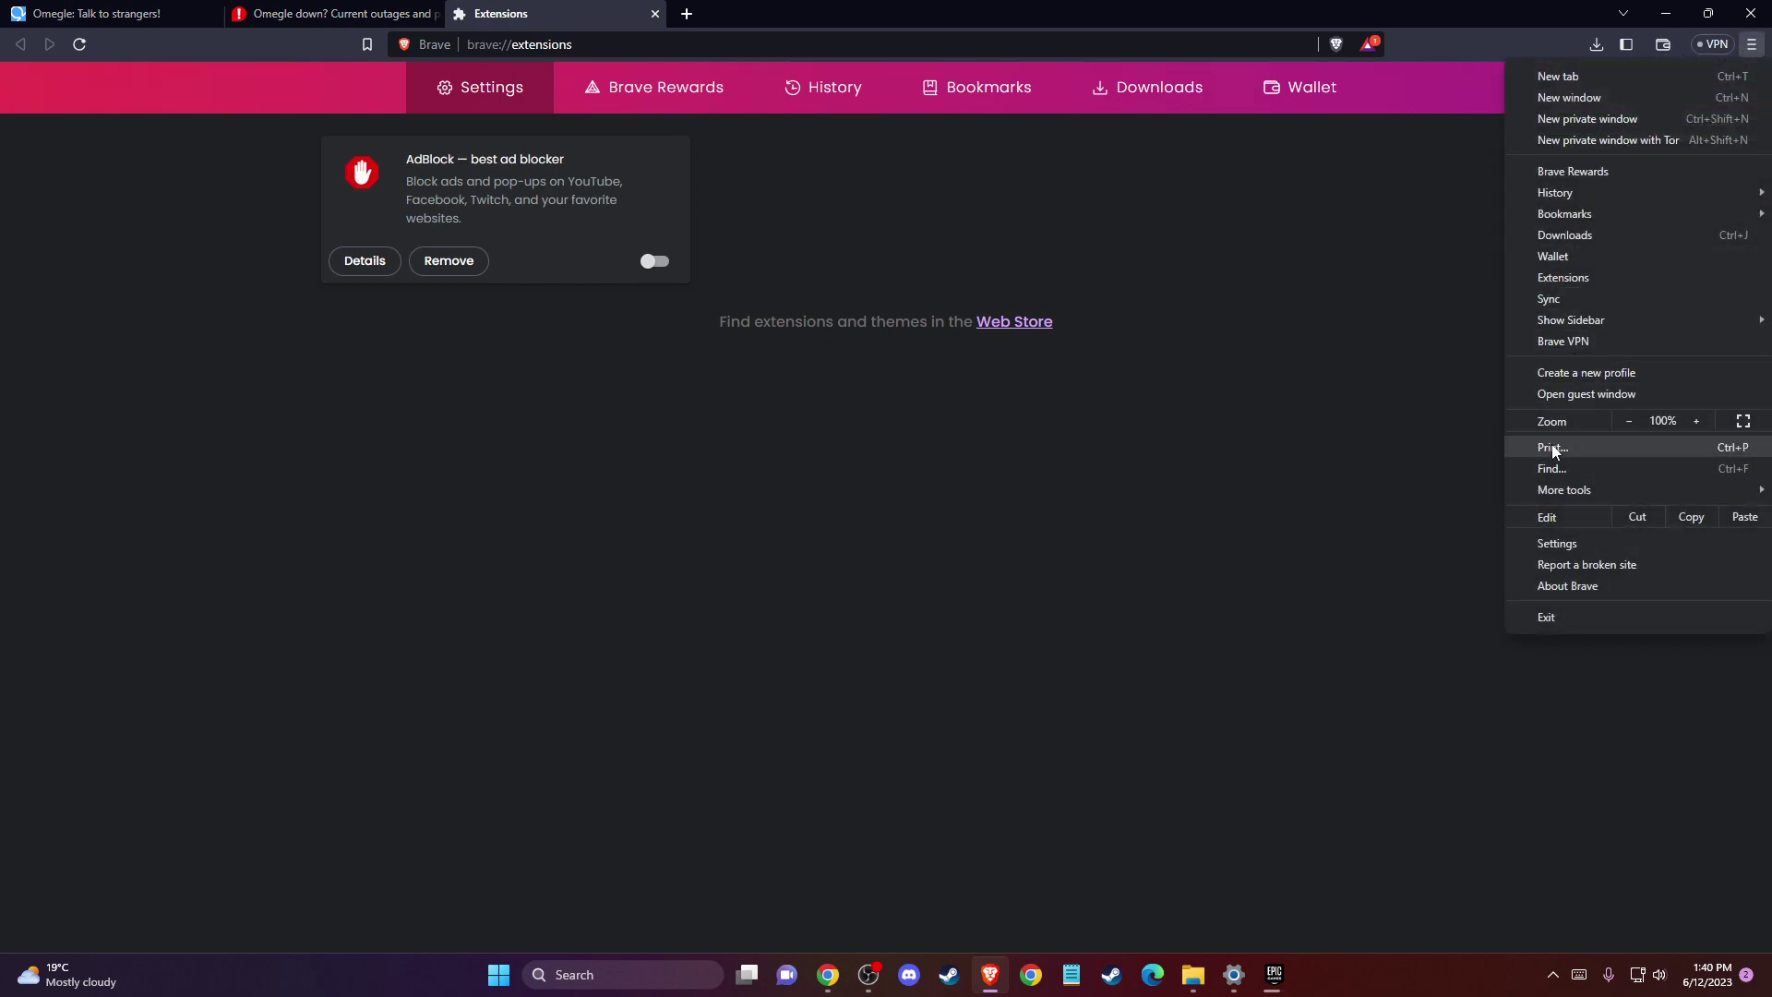
{"action": "left_click", "coordinate": [1554, 544]}
{"action": "scroll", "coordinate": [563, 643], "scroll_direction": "down", "scroll_amount": 1}
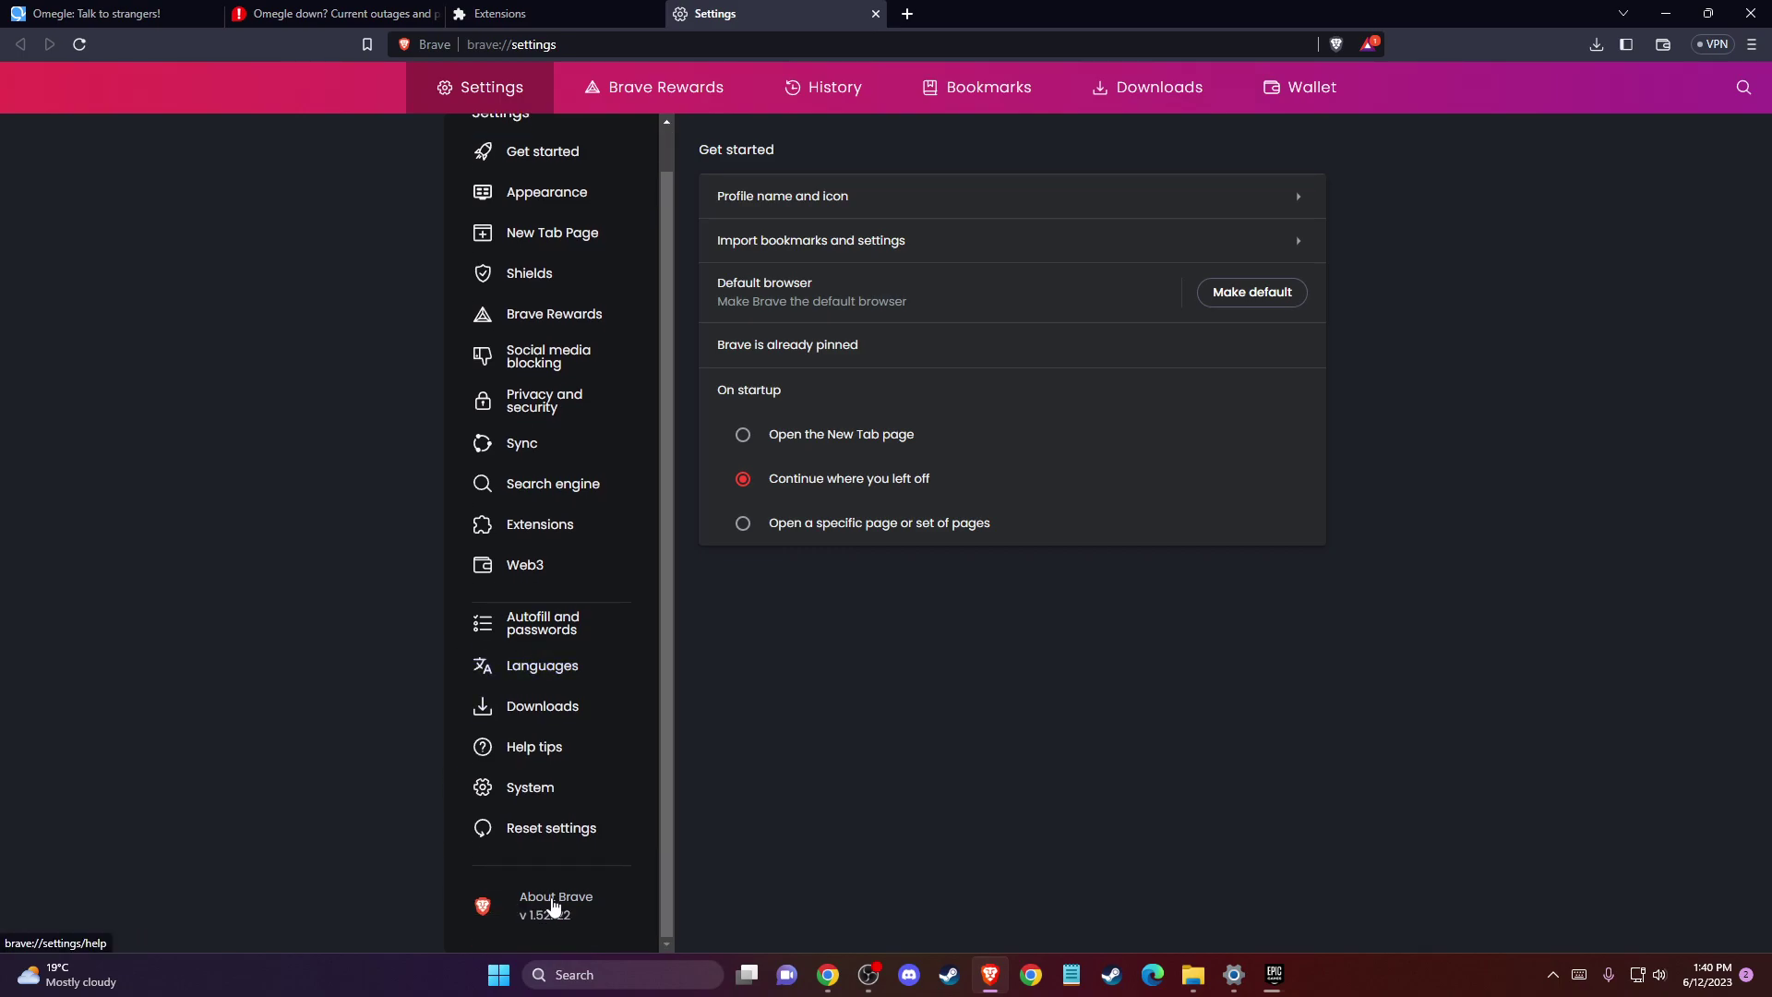
{"action": "left_click", "coordinate": [554, 905]}
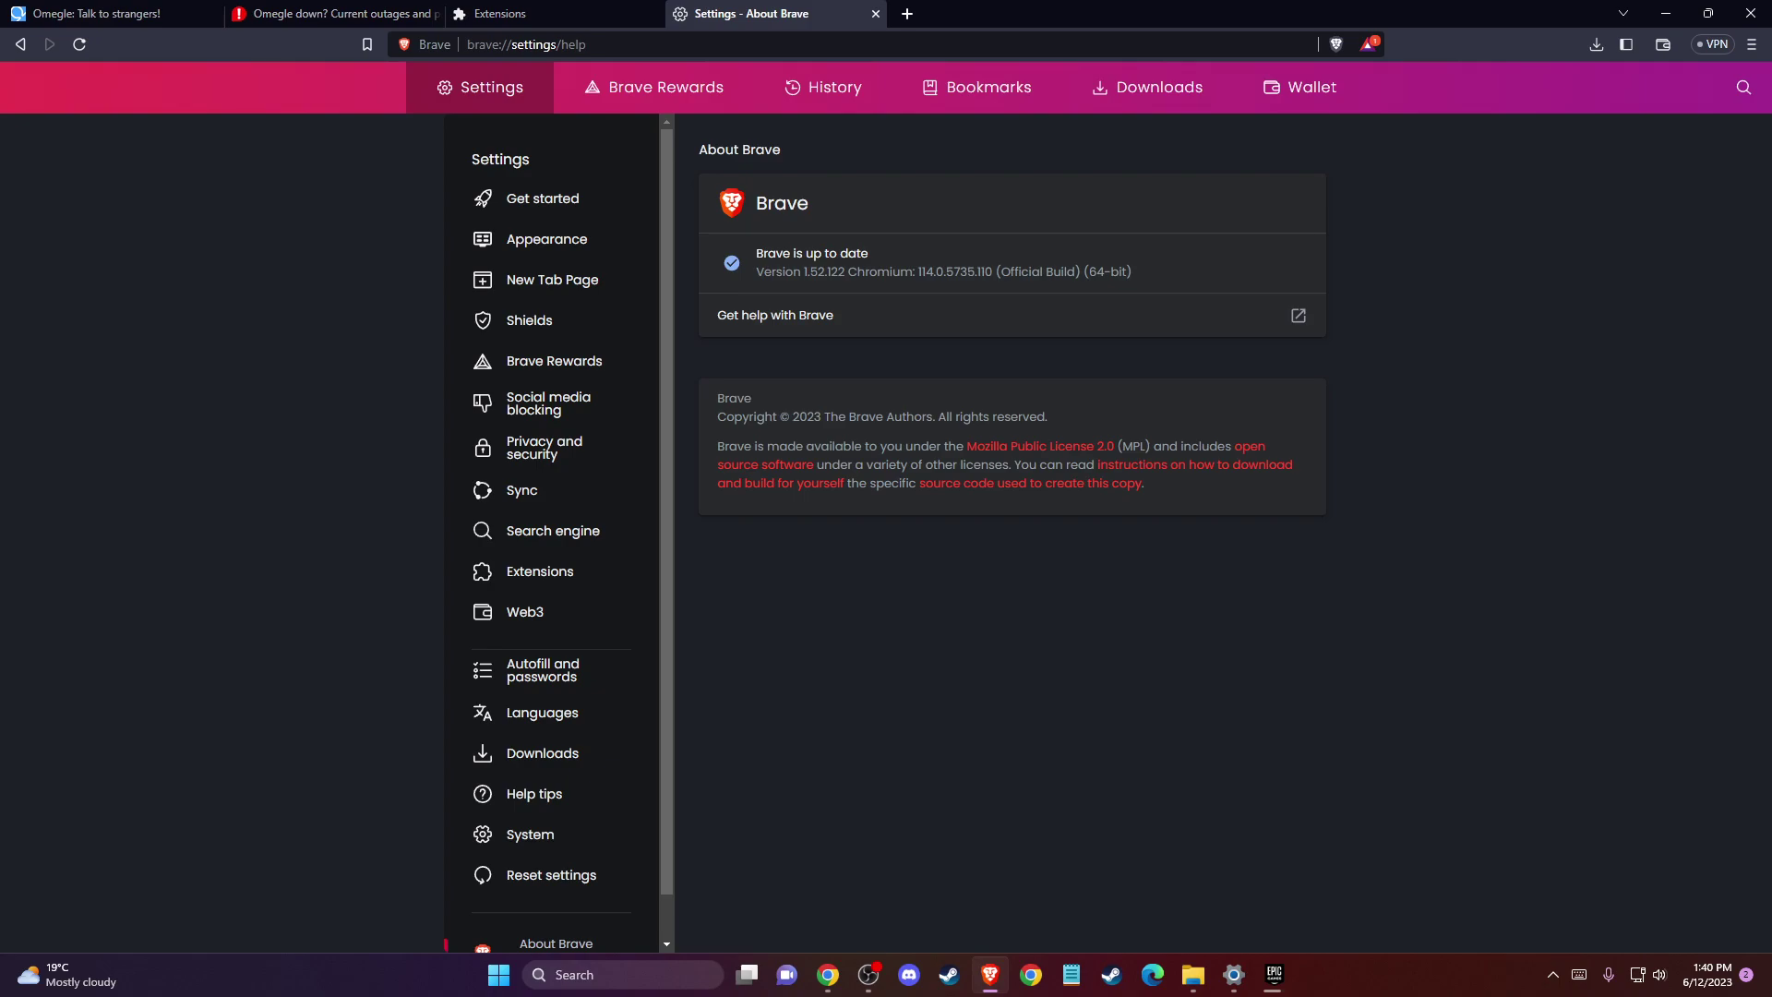
{"action": "left_click", "coordinate": [1666, 13]}
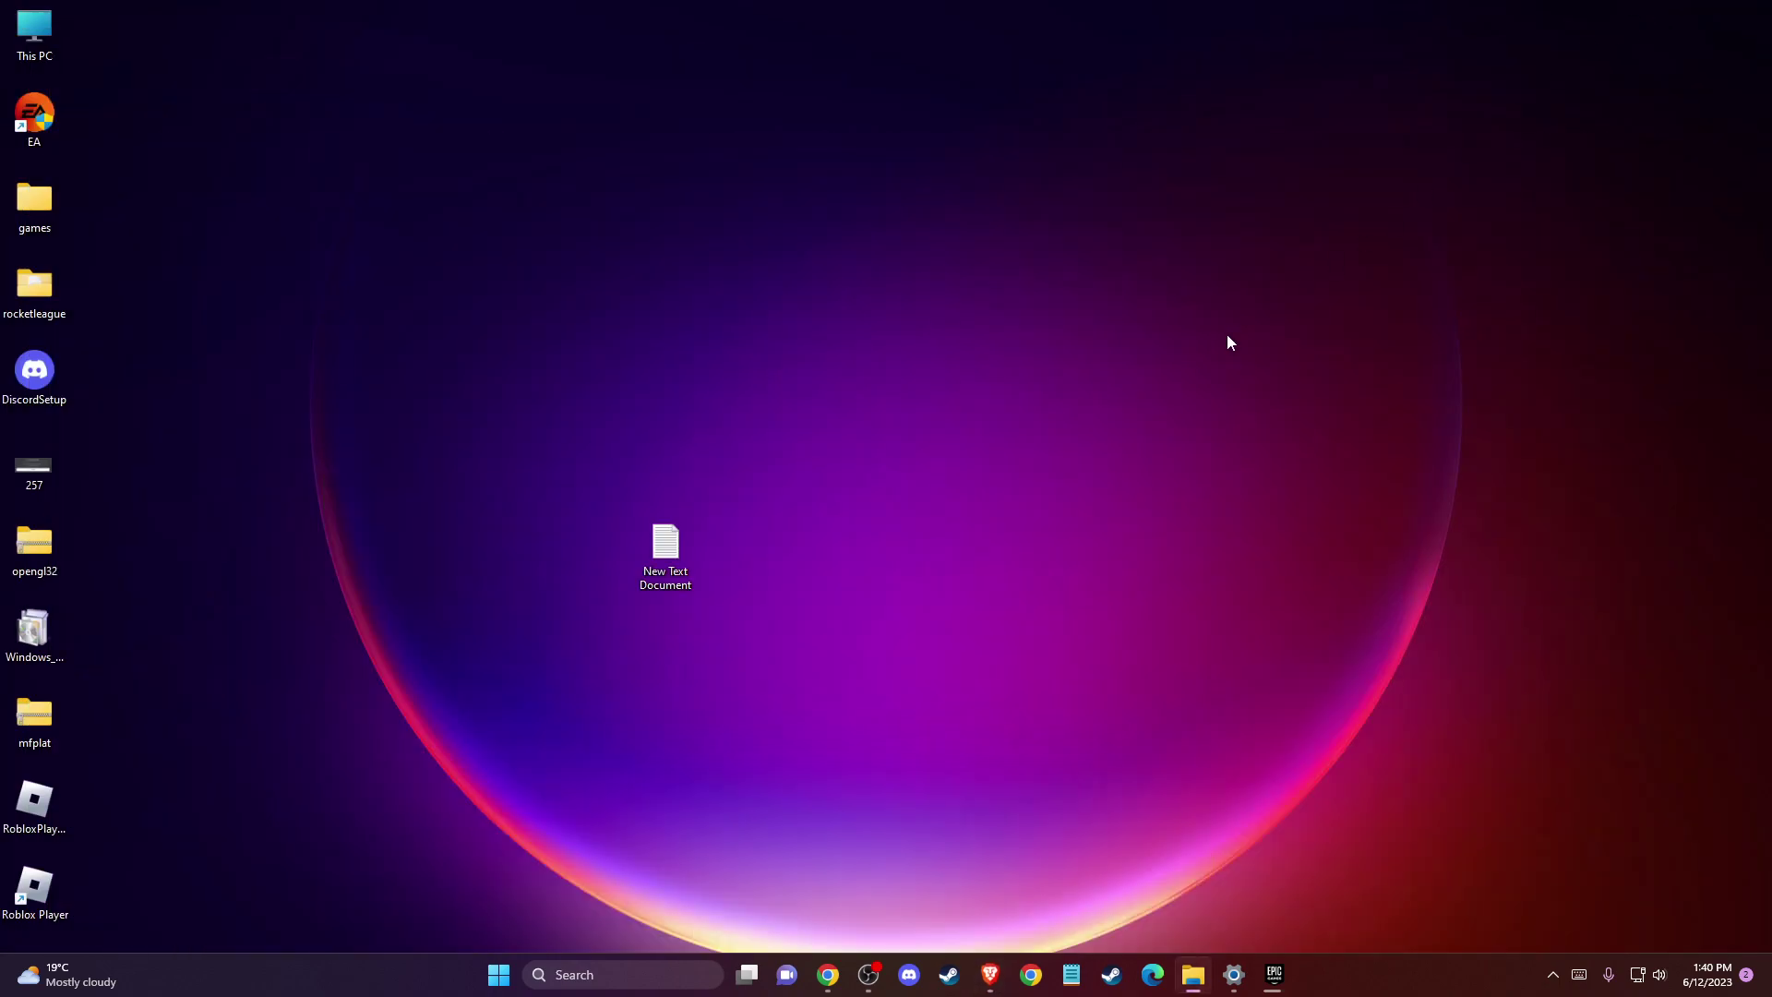
Step: Reach Network Connections from the tray via Network & internet and Advanced network settings
{"action": "right_click", "coordinate": [1635, 980]}
{"action": "left_click", "coordinate": [1589, 928]}
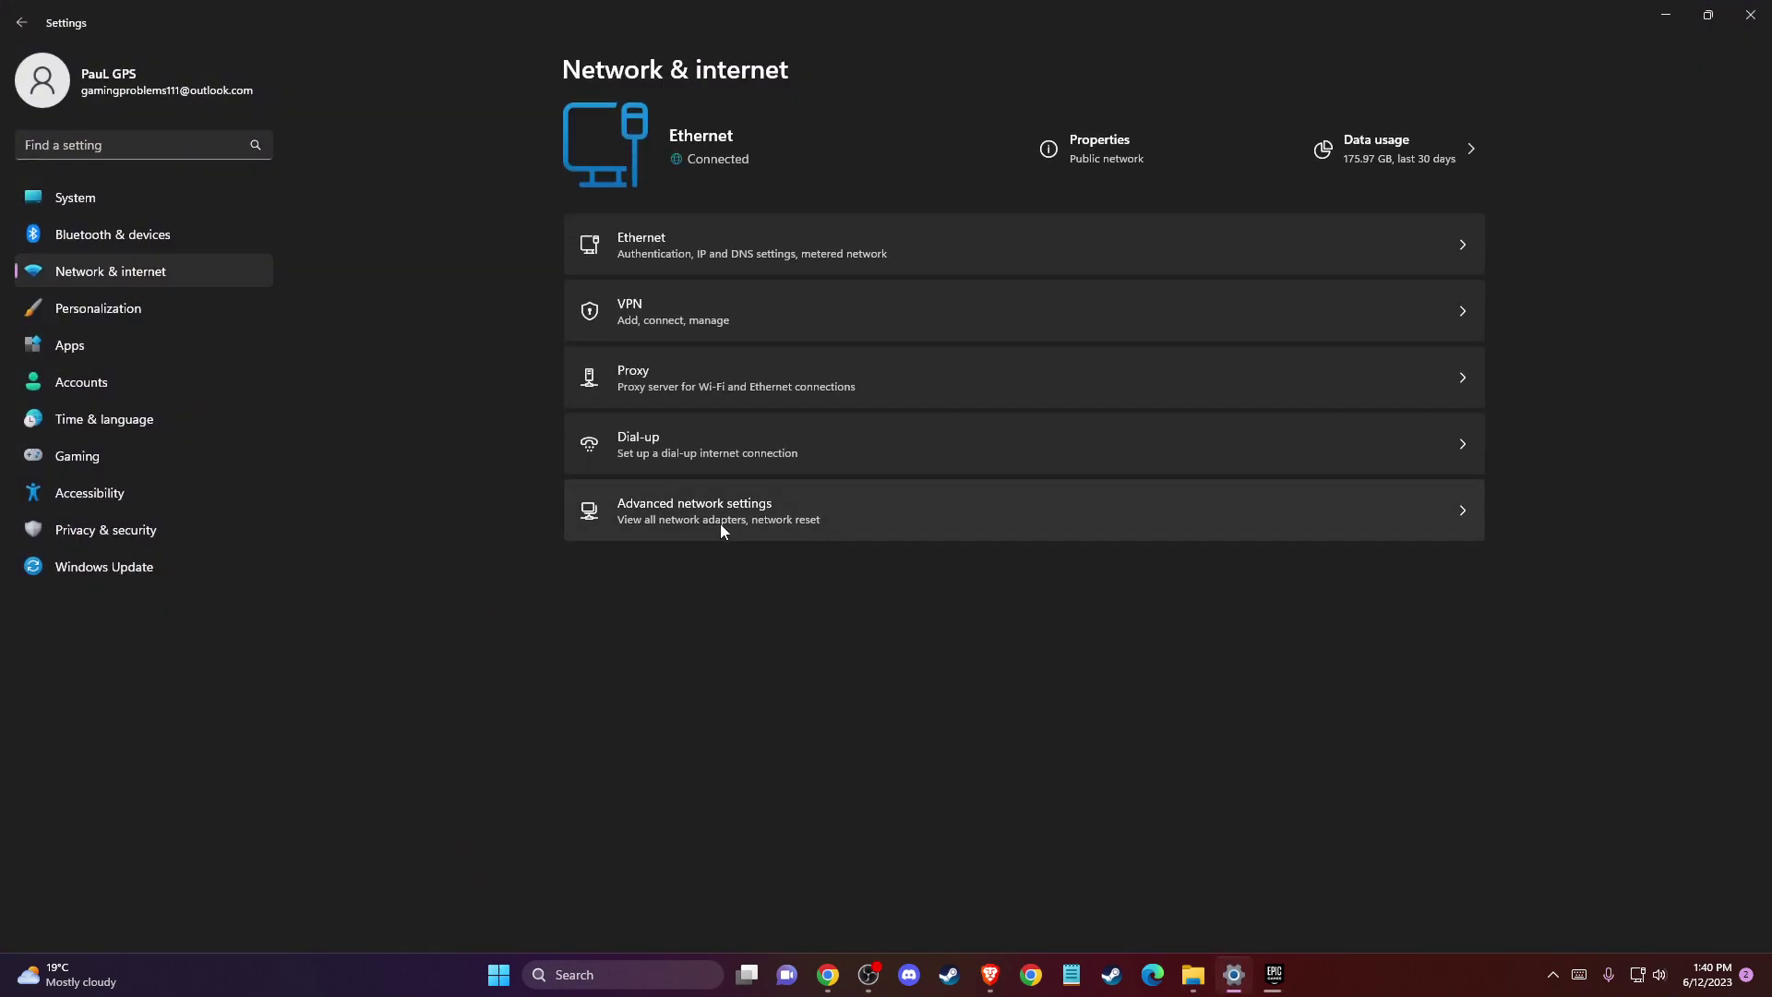
{"action": "left_click", "coordinate": [674, 522]}
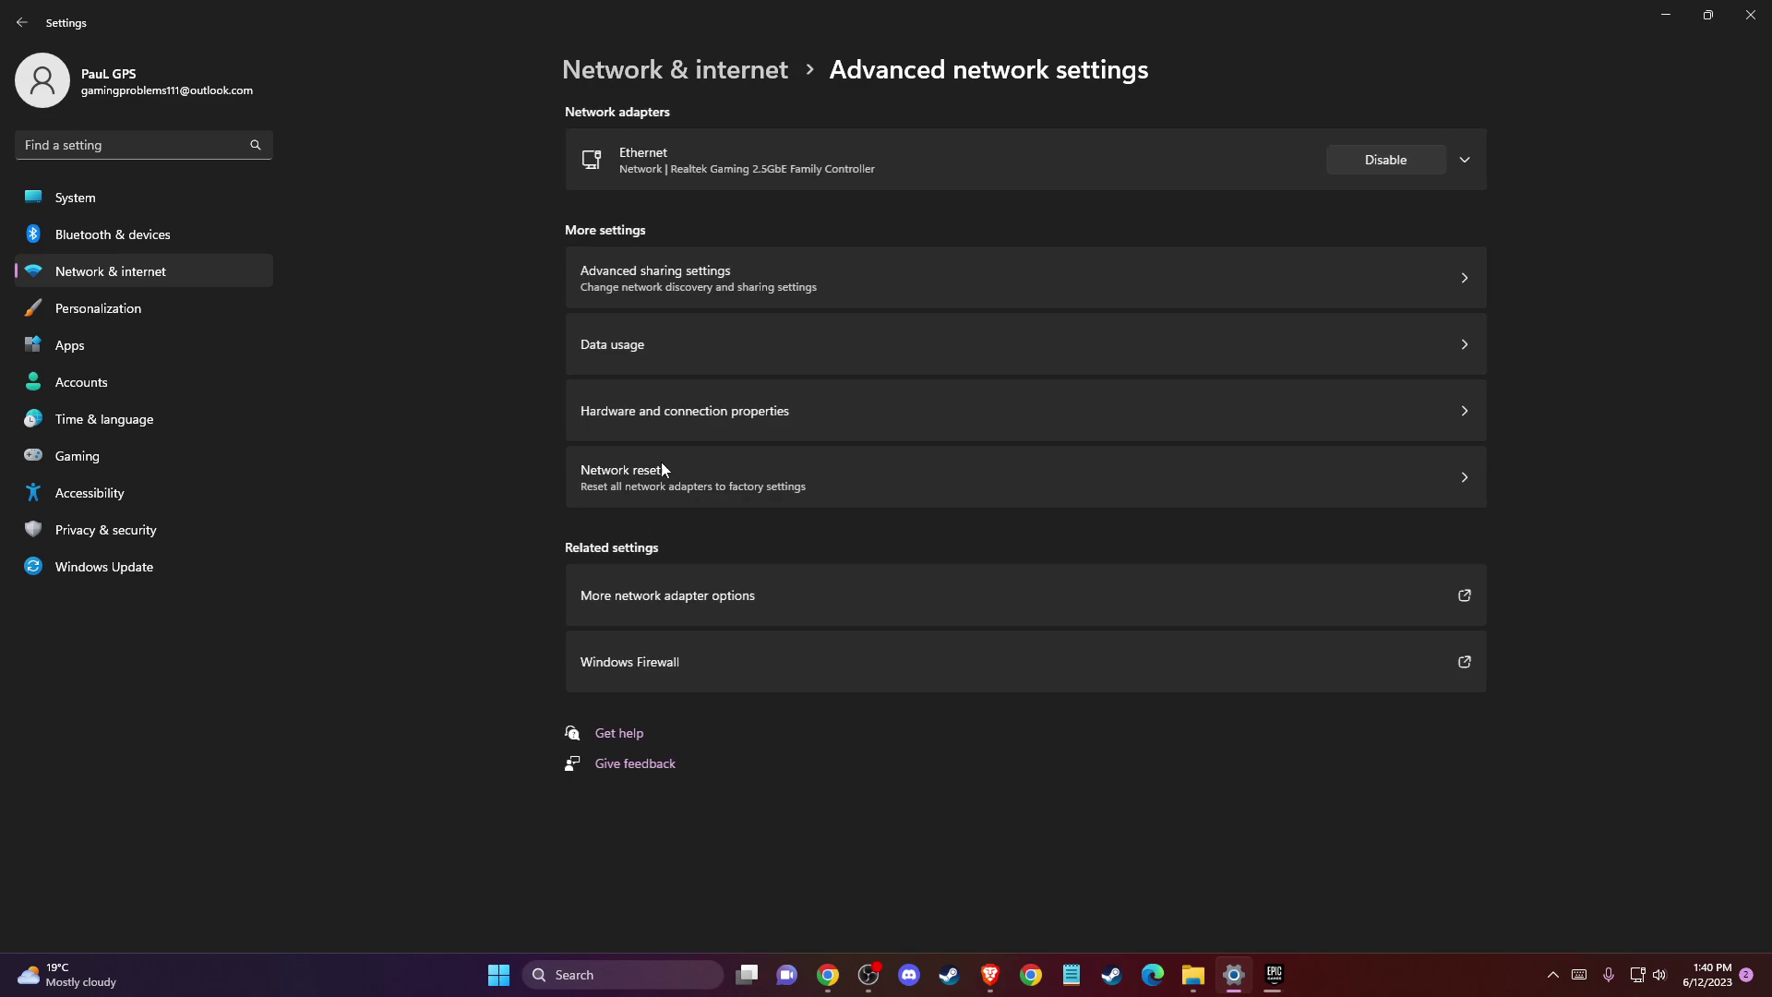
{"action": "left_click", "coordinate": [634, 606]}
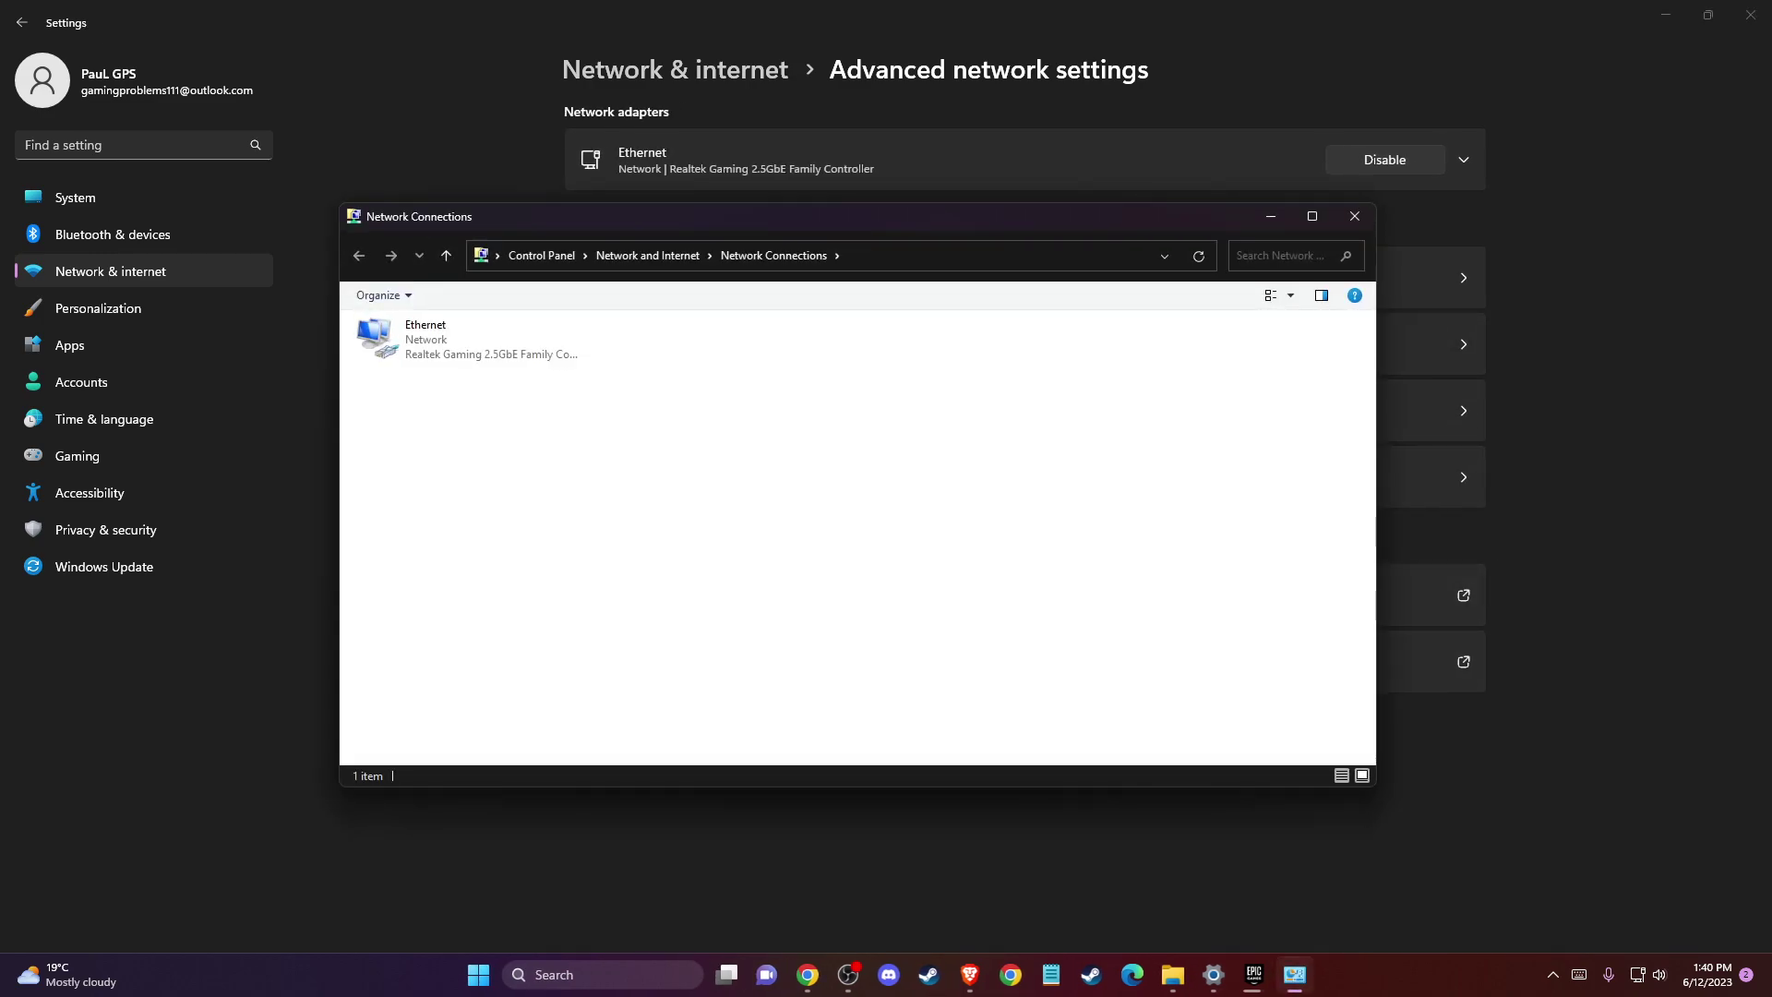
Step: Verify Ethernet's IPv4 DNS servers read 8.8.8.8 and 8.8.4.4, then close its properties
{"action": "right_click", "coordinate": [444, 336]}
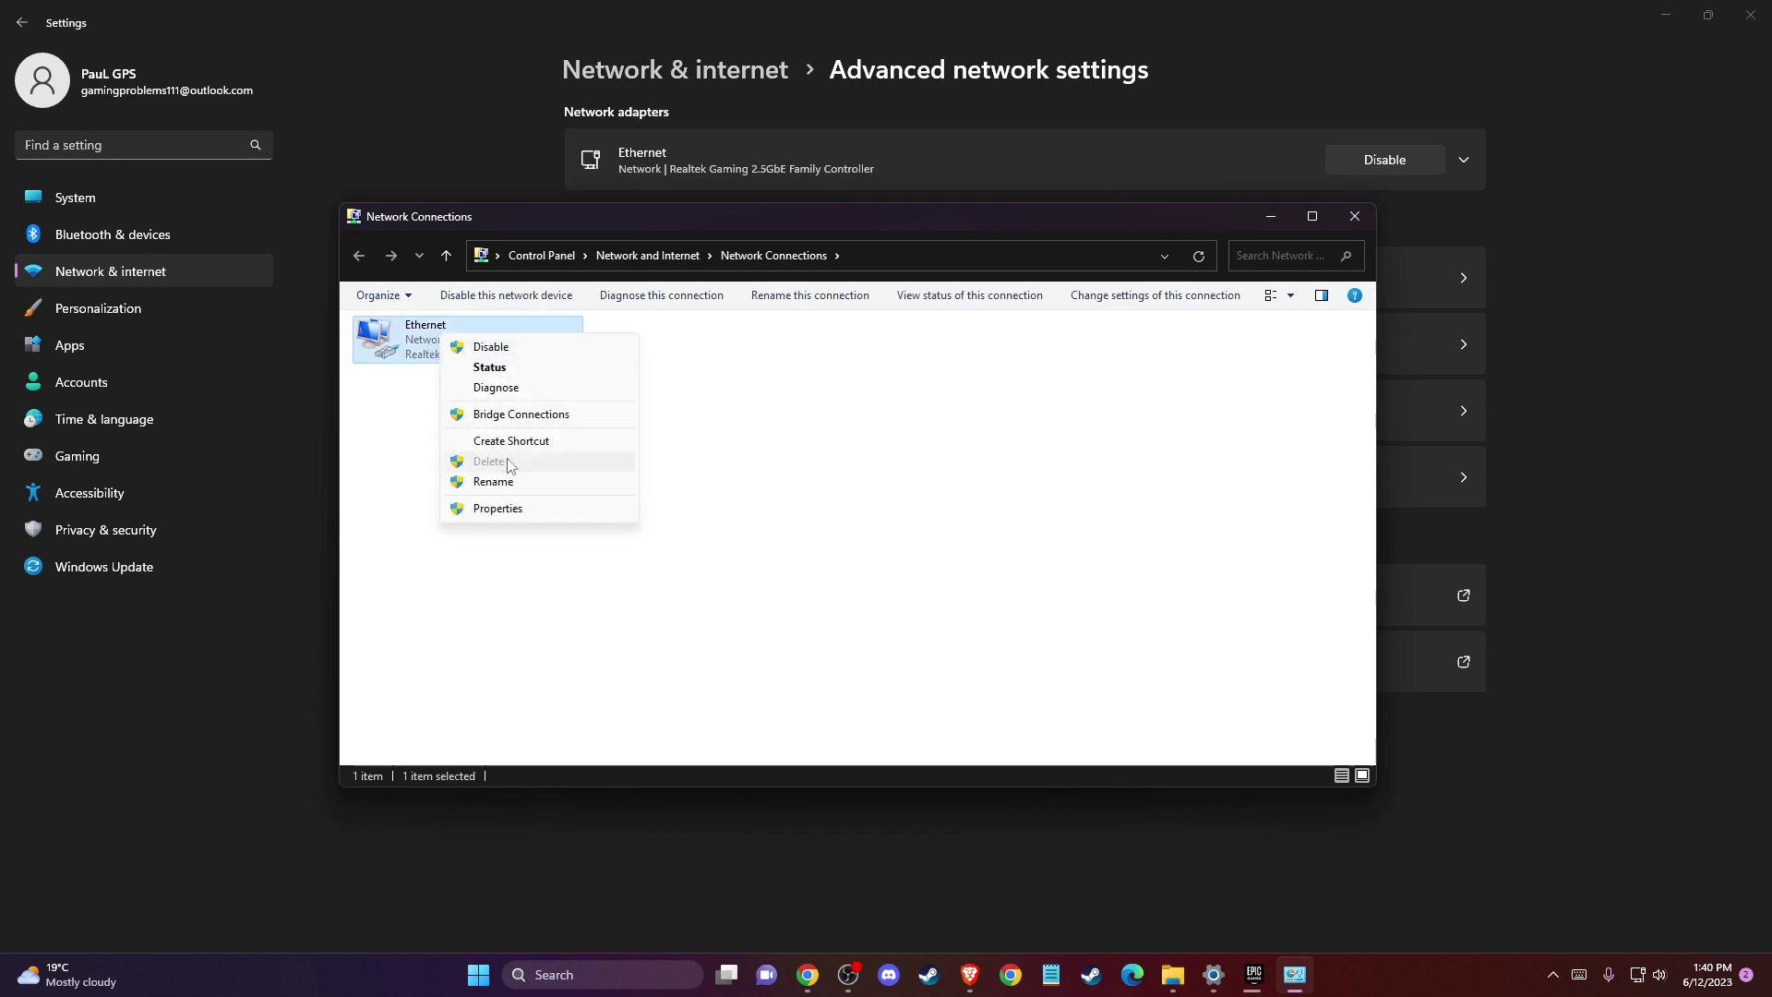
{"action": "left_click", "coordinate": [489, 509]}
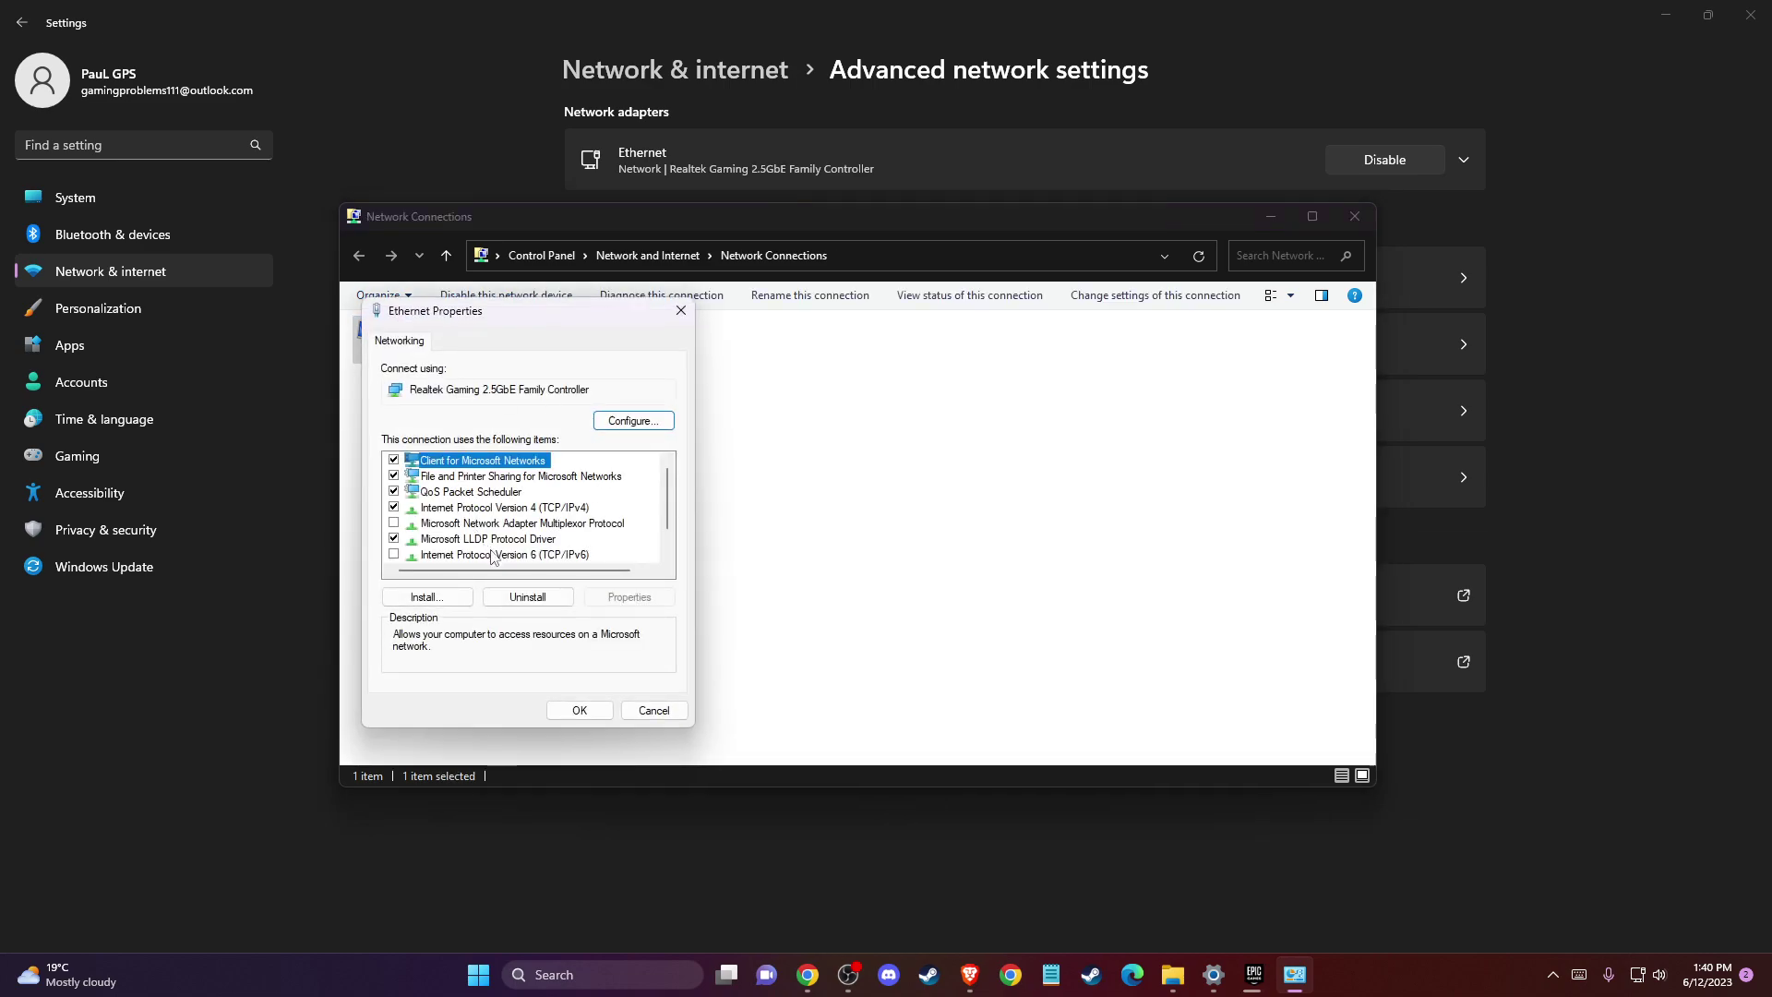
{"action": "scroll", "coordinate": [492, 557], "scroll_direction": "down", "scroll_amount": 1}
{"action": "left_click", "coordinate": [517, 524]}
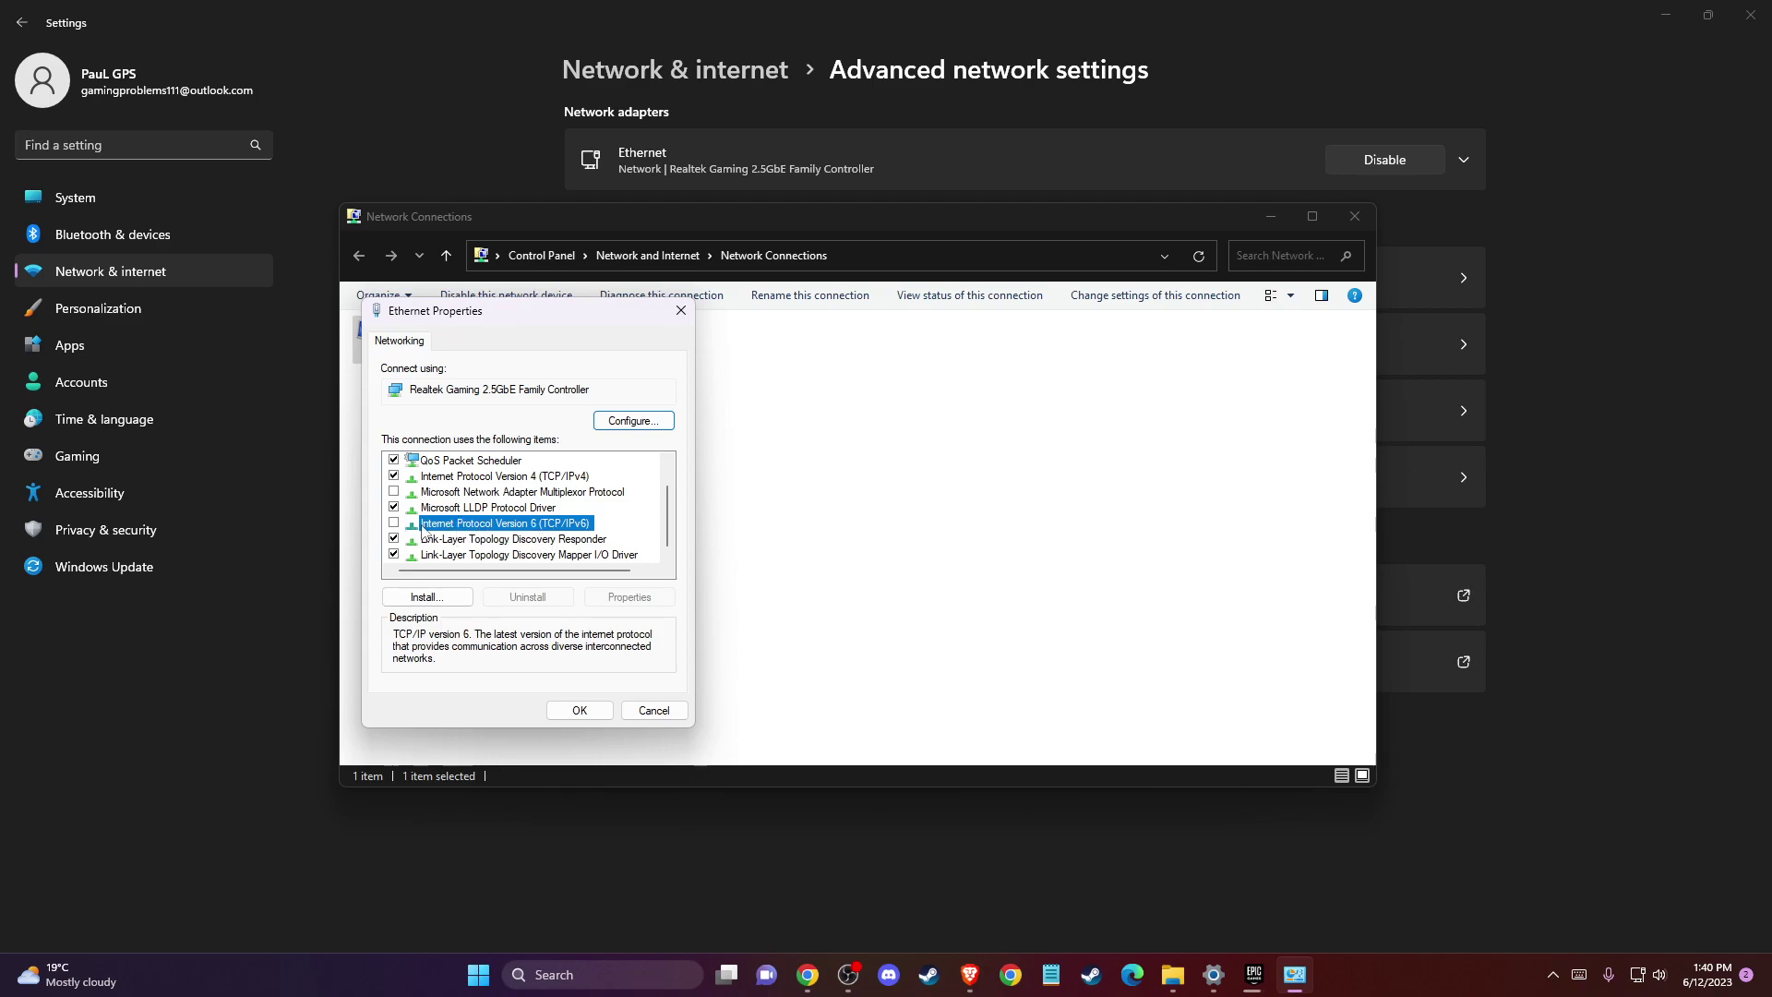
{"action": "scroll", "coordinate": [422, 531], "scroll_direction": "up", "scroll_amount": 1}
{"action": "left_click", "coordinate": [468, 509]}
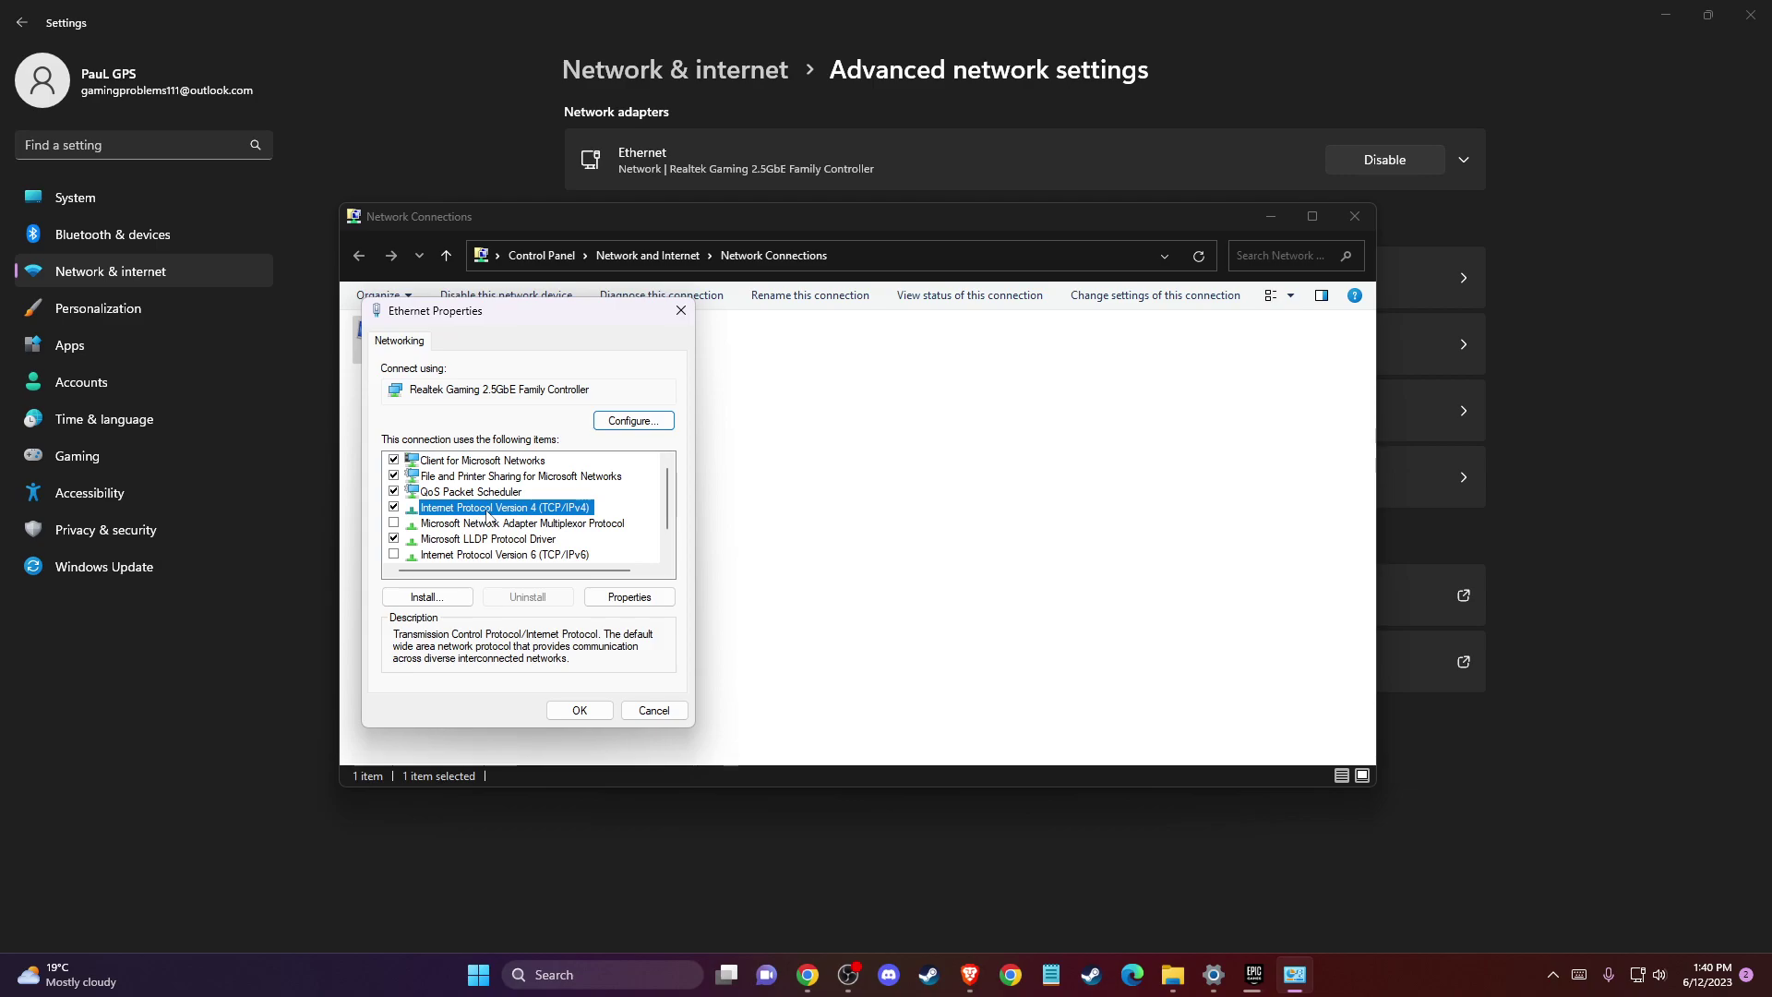
{"action": "double_click", "coordinate": [488, 514]}
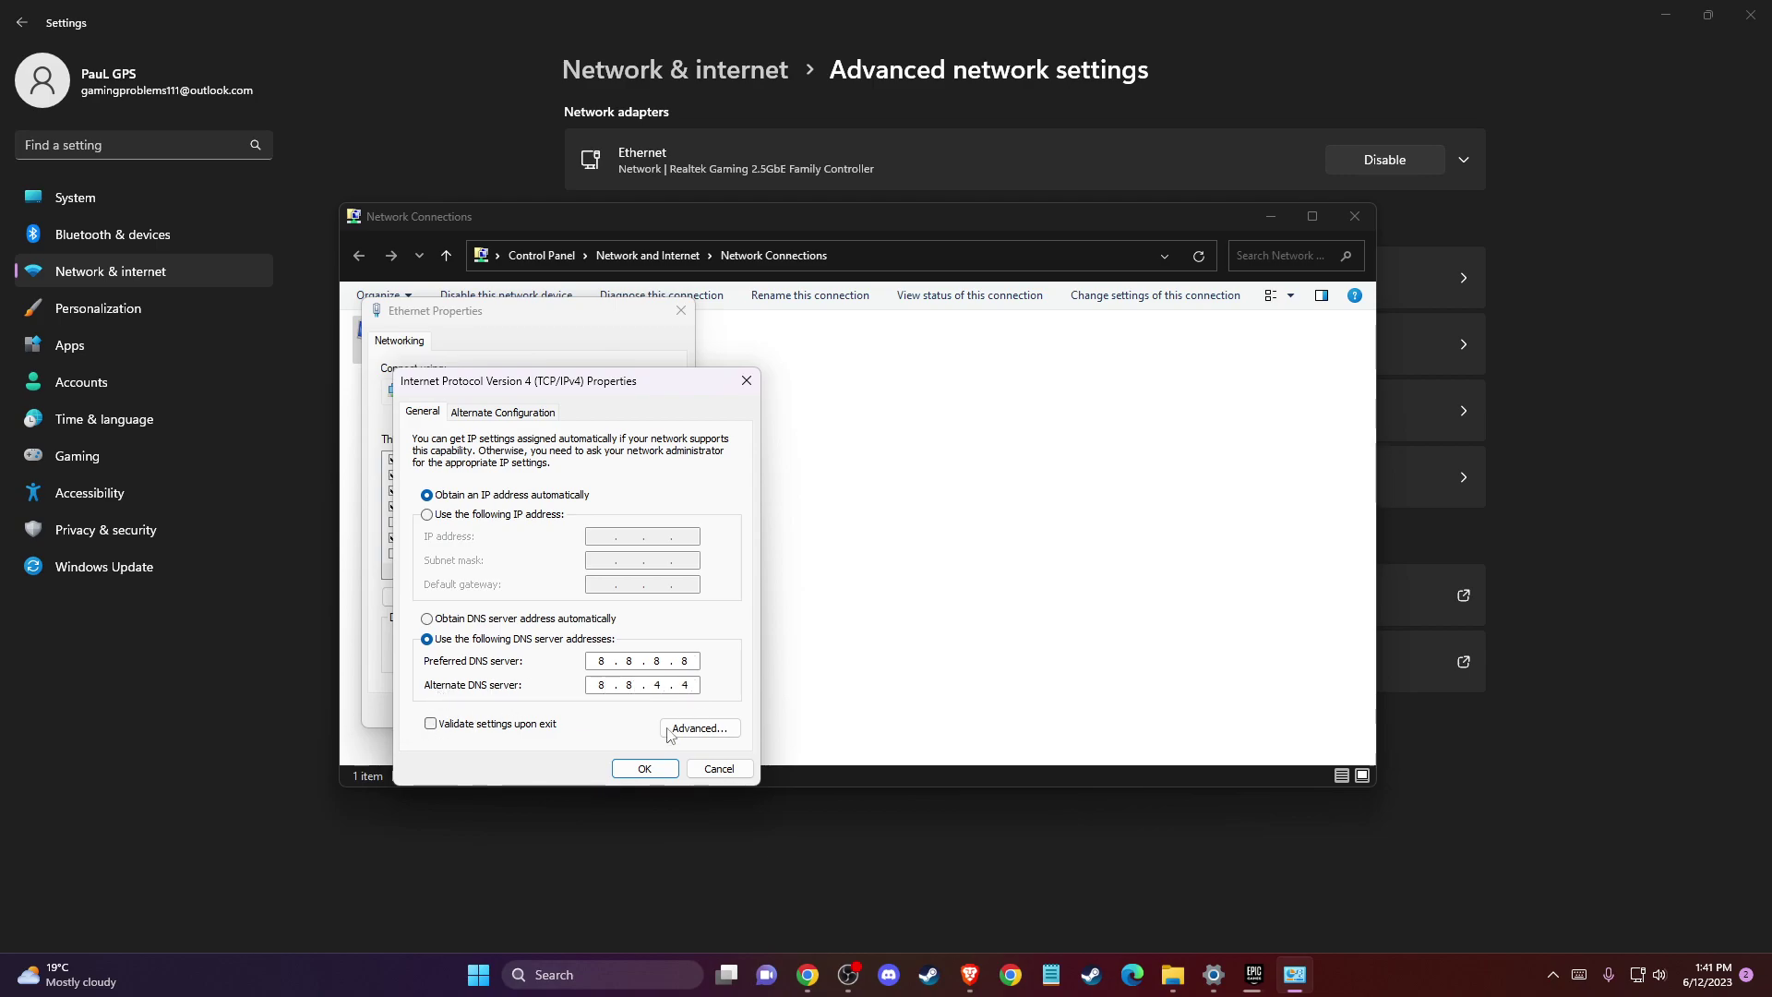
{"action": "left_click", "coordinate": [646, 767]}
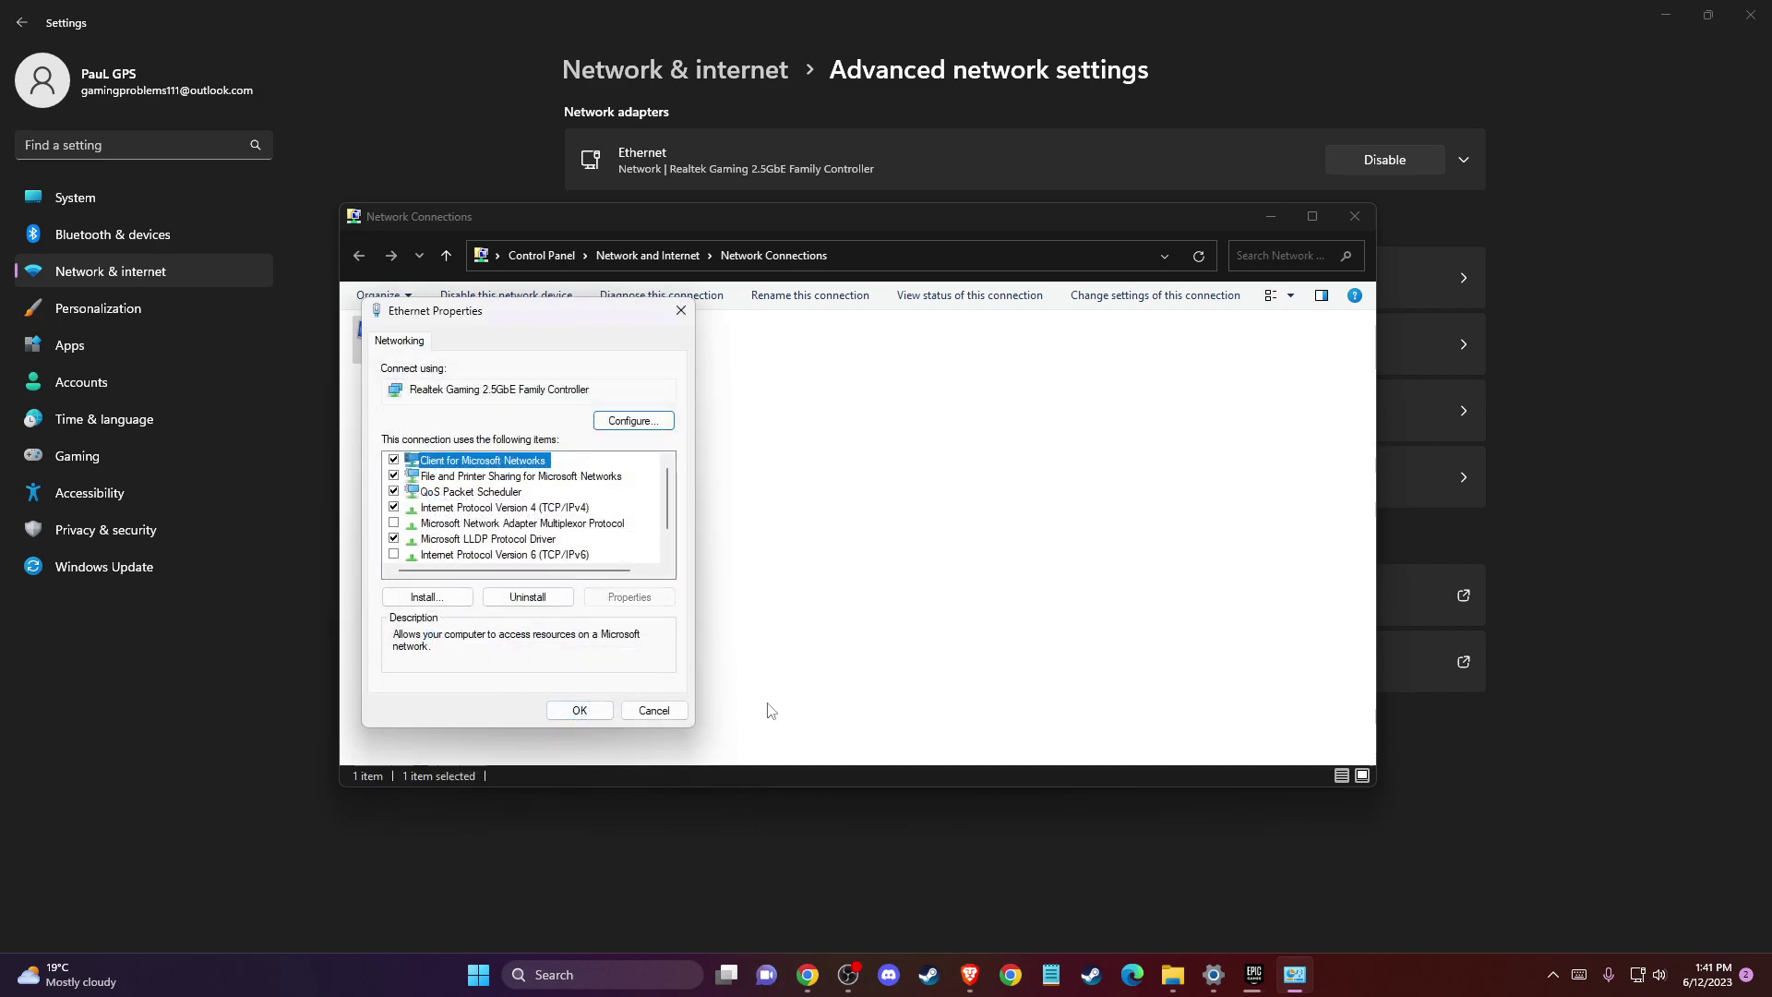
{"action": "left_click", "coordinate": [653, 709]}
Step: Close Network Connections and Settings, then launch Command Prompt ('cmd') as administrator
{"action": "left_click", "coordinate": [1352, 218]}
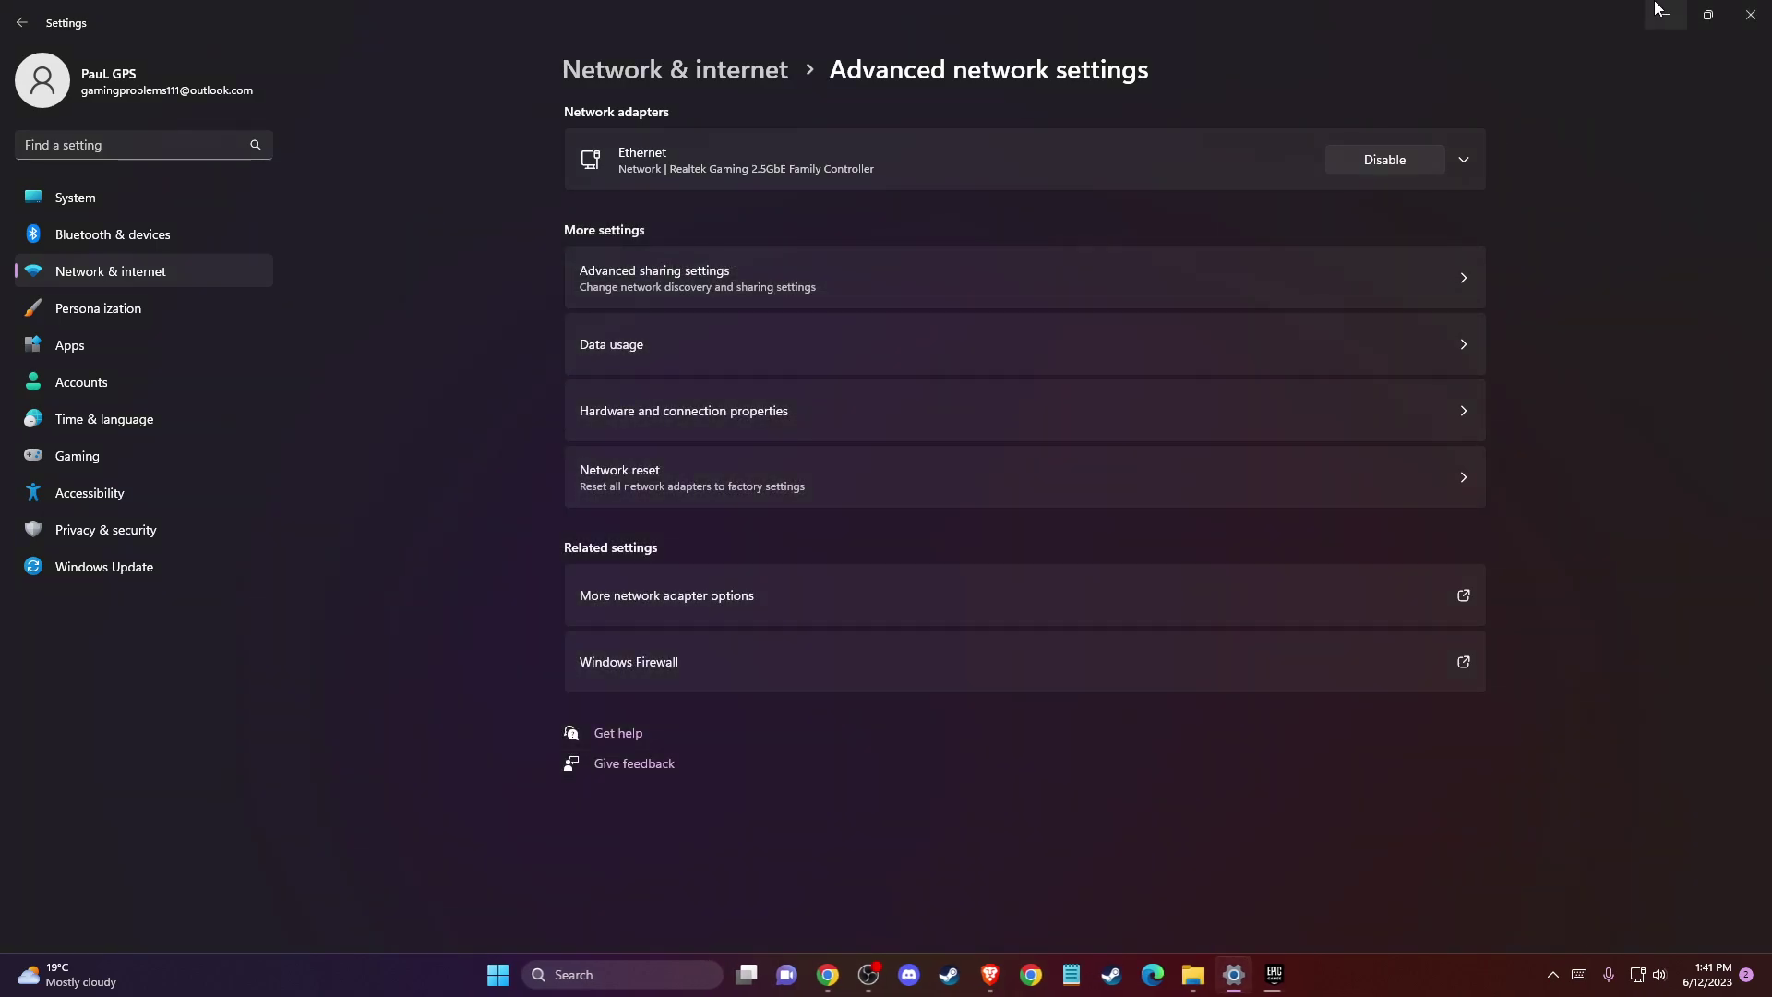
{"action": "left_click", "coordinate": [1751, 15]}
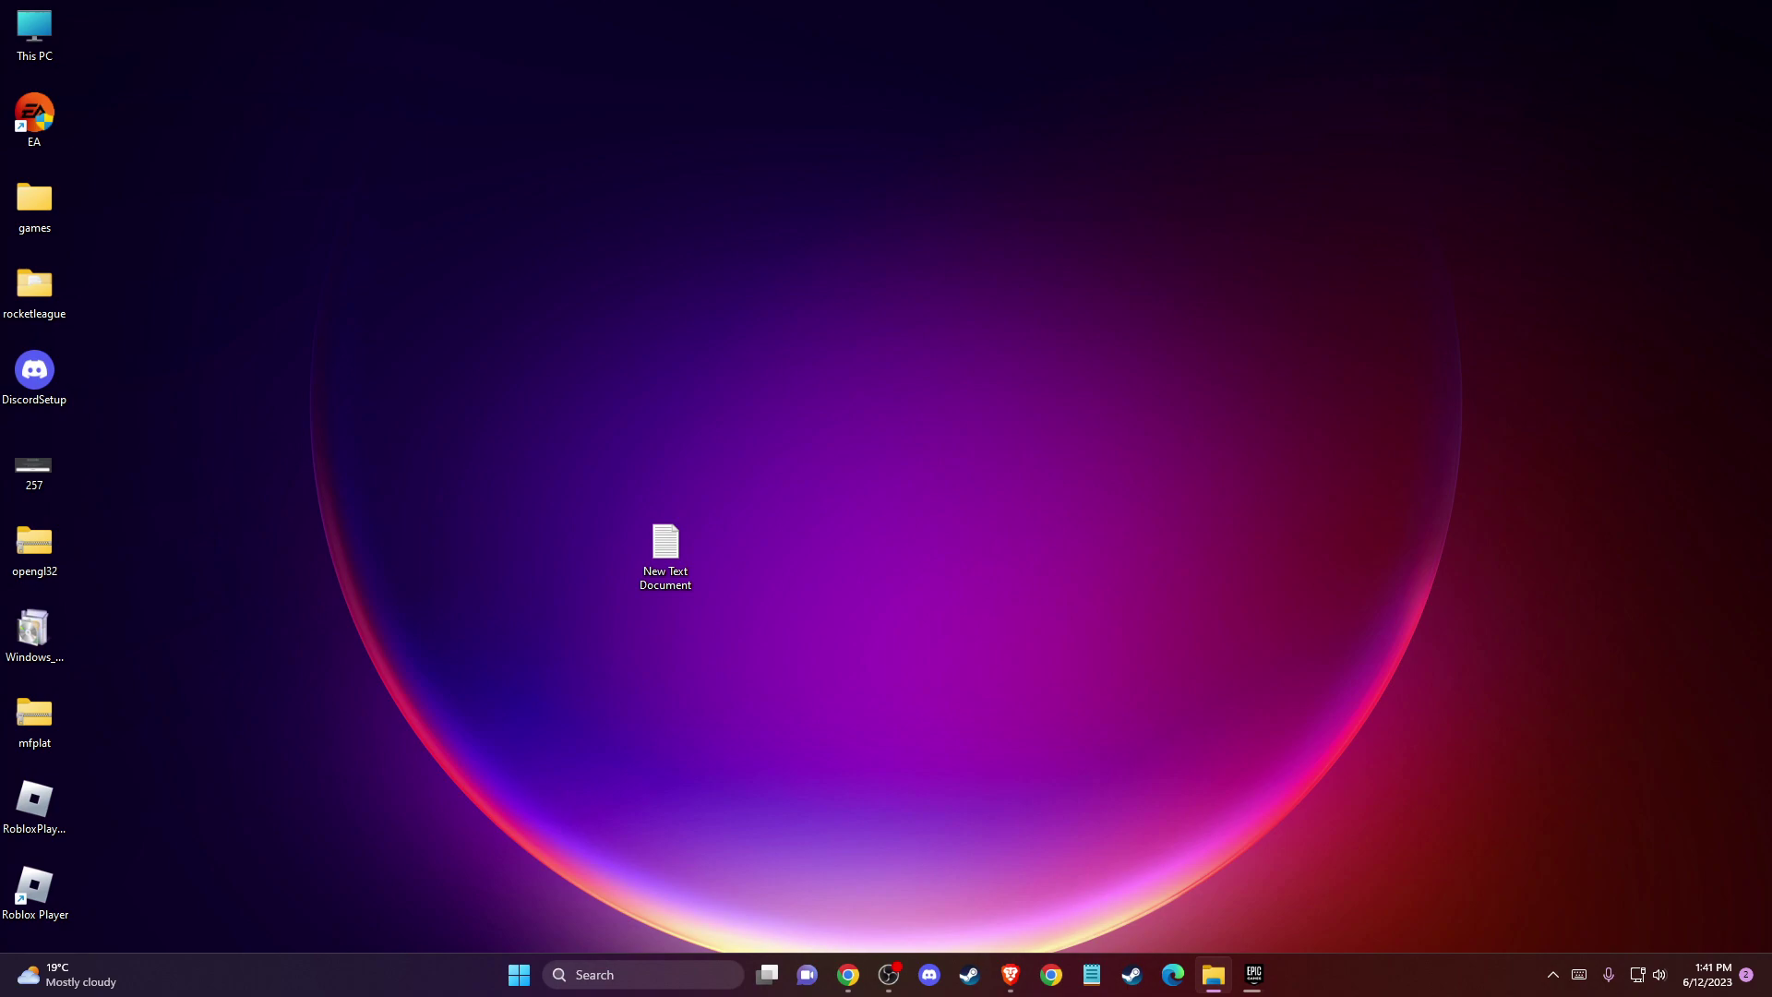
{"action": "left_click", "coordinate": [648, 984]}
{"action": "type", "text": "cmd"}
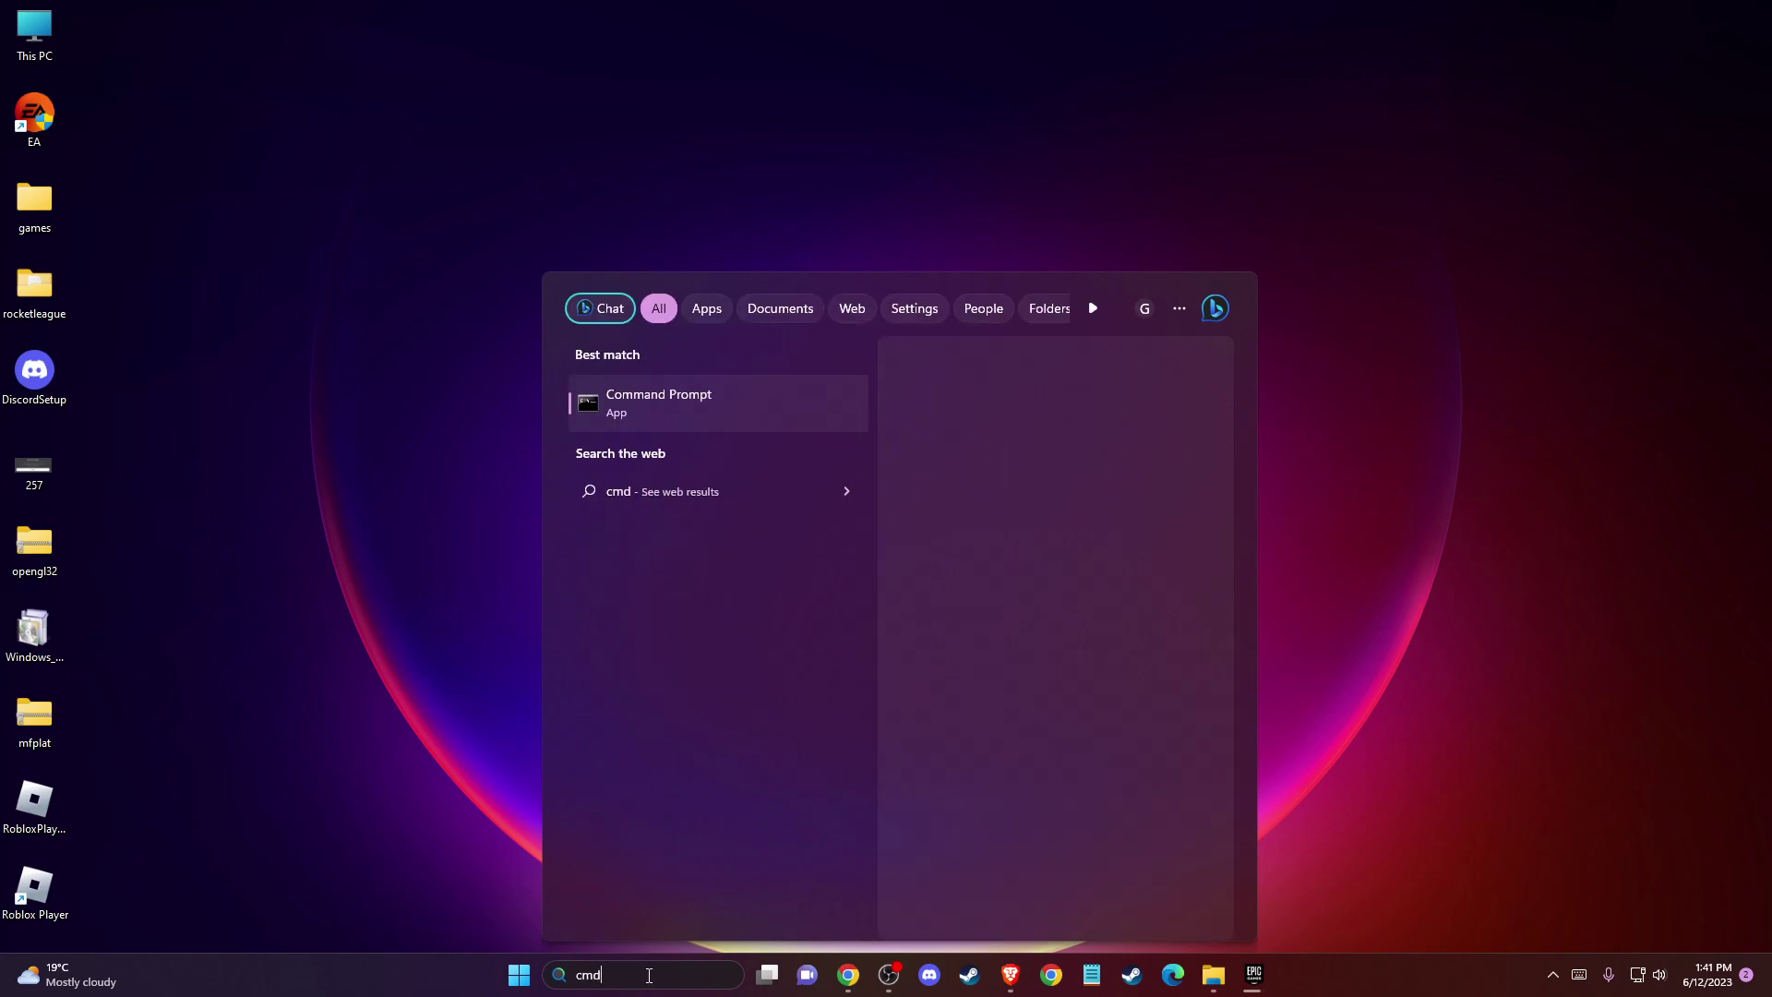
{"action": "right_click", "coordinate": [612, 407]}
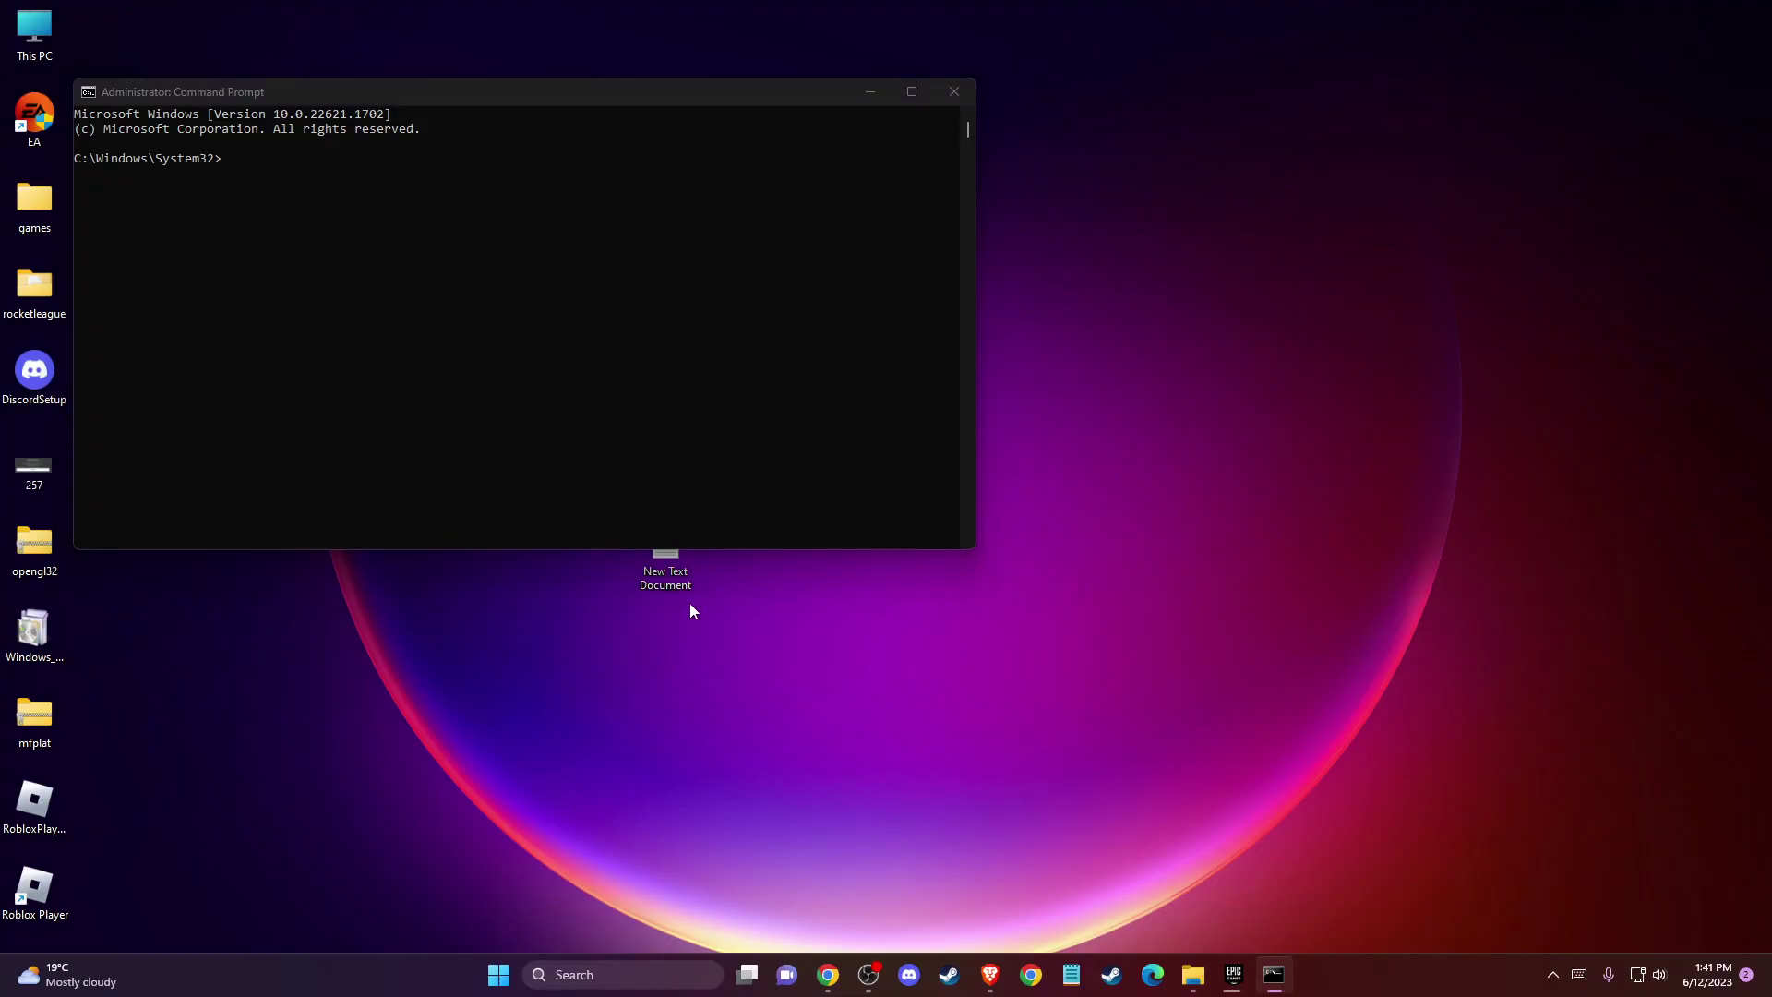
Step: Move the administrator Command Prompt aside, close it, and dismiss the New Text Document's menu
{"action": "left_click_drag", "start_coordinate": [654, 91], "coordinate": [1288, 122]}
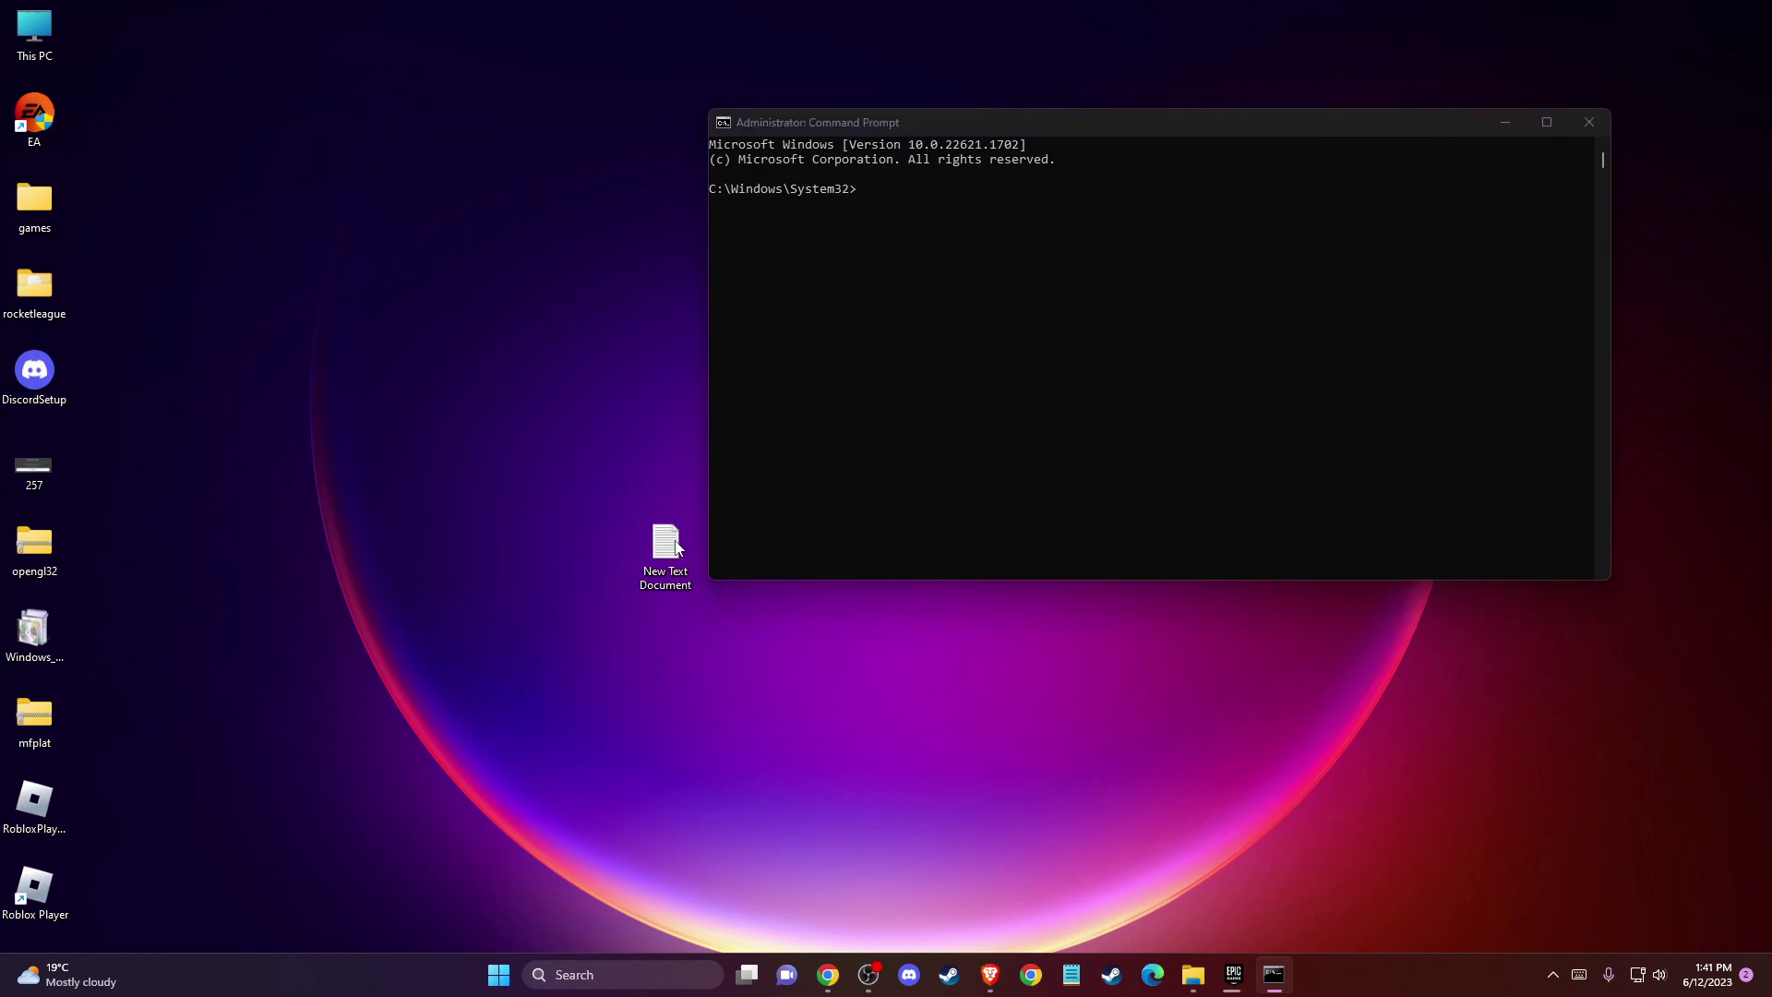
{"action": "left_click", "coordinate": [1588, 122]}
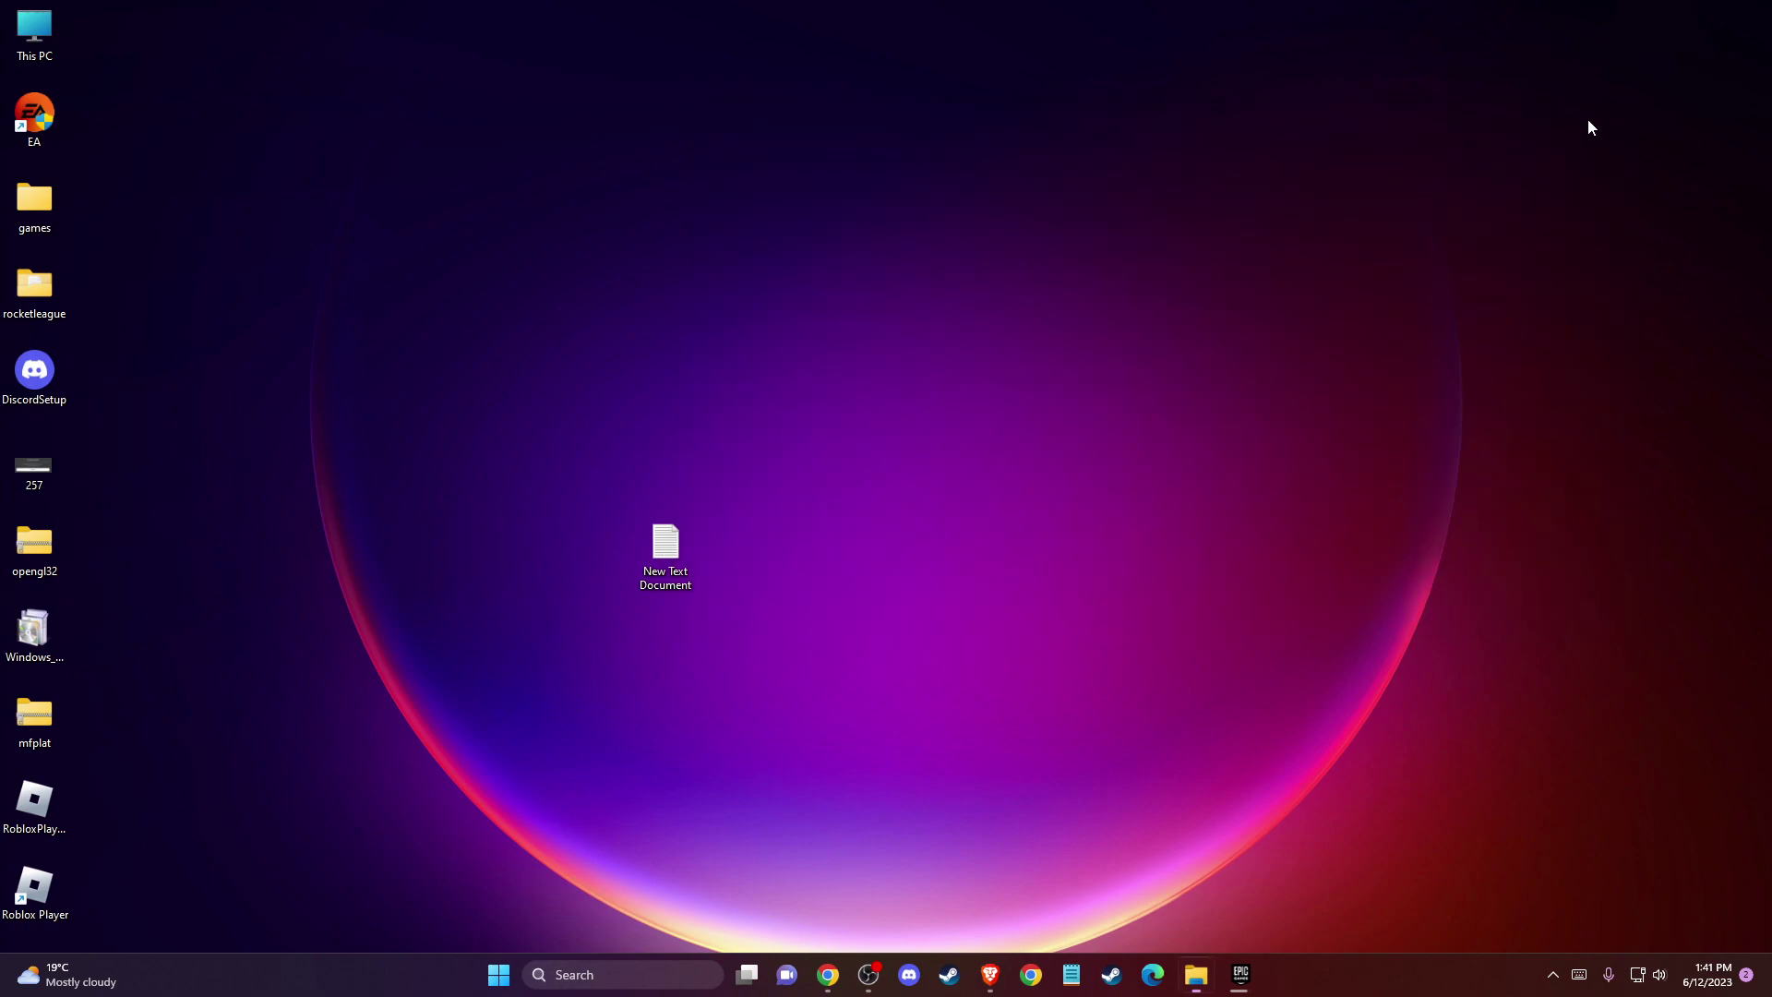
{"action": "right_click", "coordinate": [661, 544]}
{"action": "left_click", "coordinate": [667, 558]}
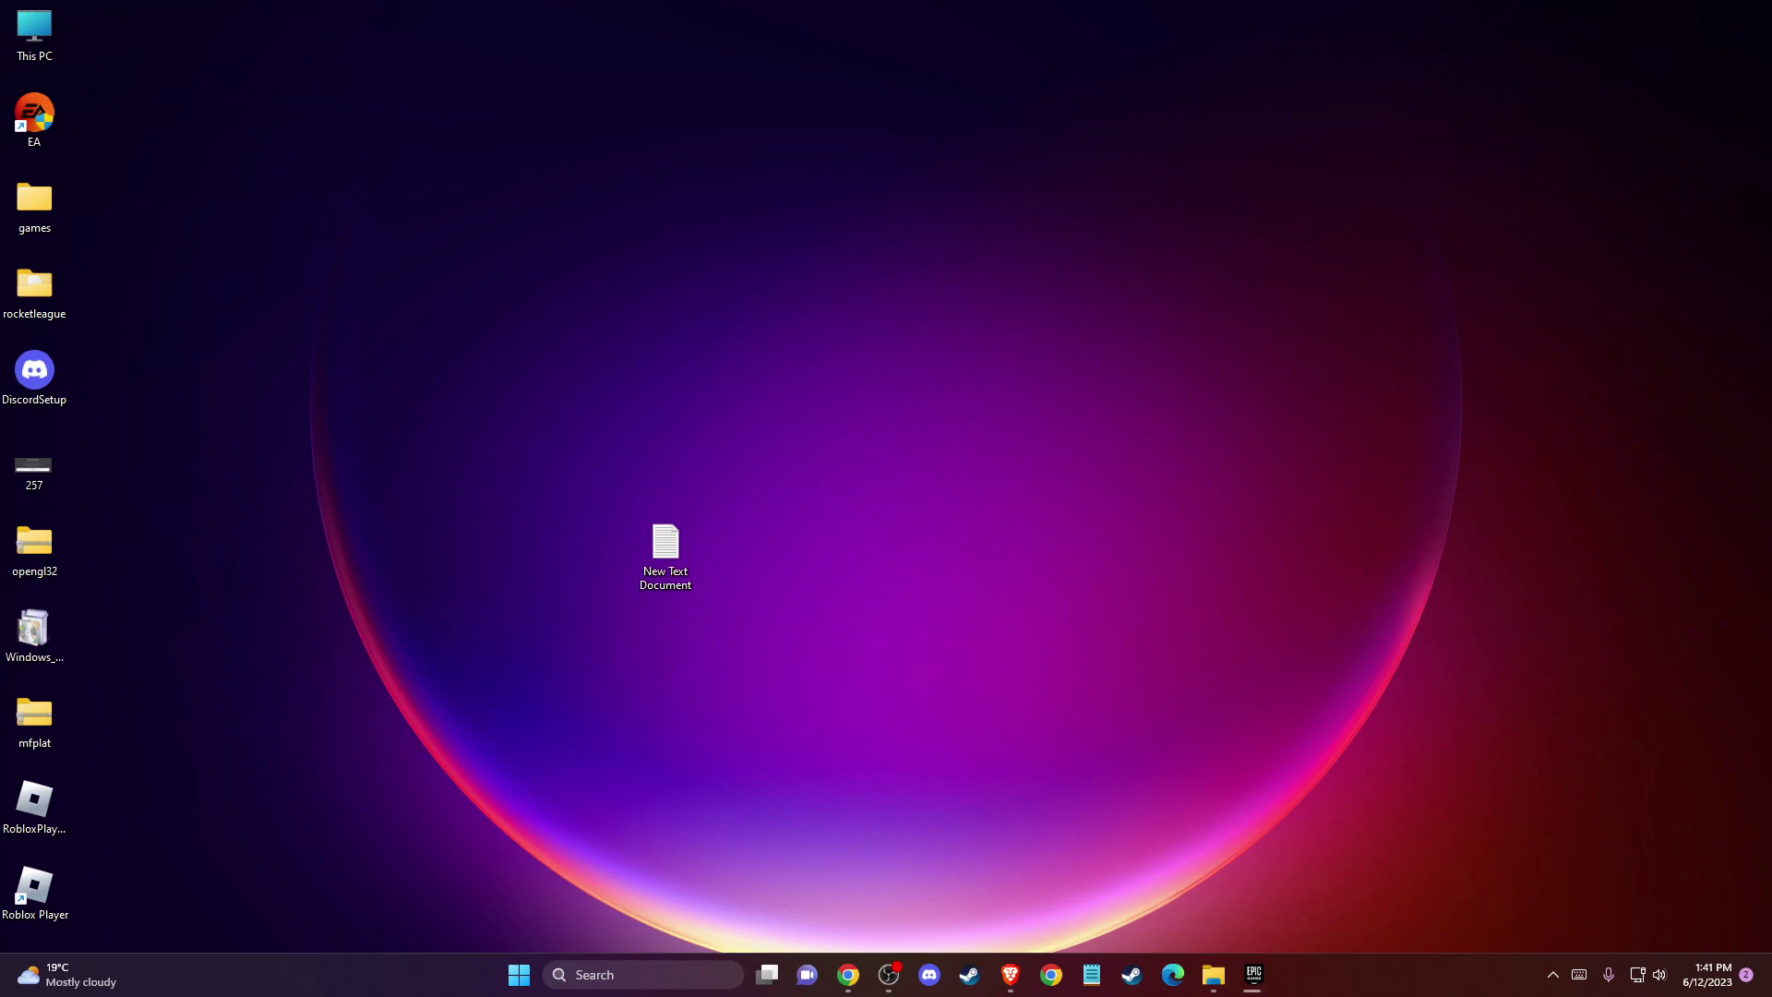
{"action": "double_click", "coordinate": [665, 546]}
{"action": "left_click_drag", "start_coordinate": [825, 64], "coordinate": [1247, 61]}
{"action": "left_click", "coordinate": [601, 985]}
{"action": "type", "text": "cmd"}
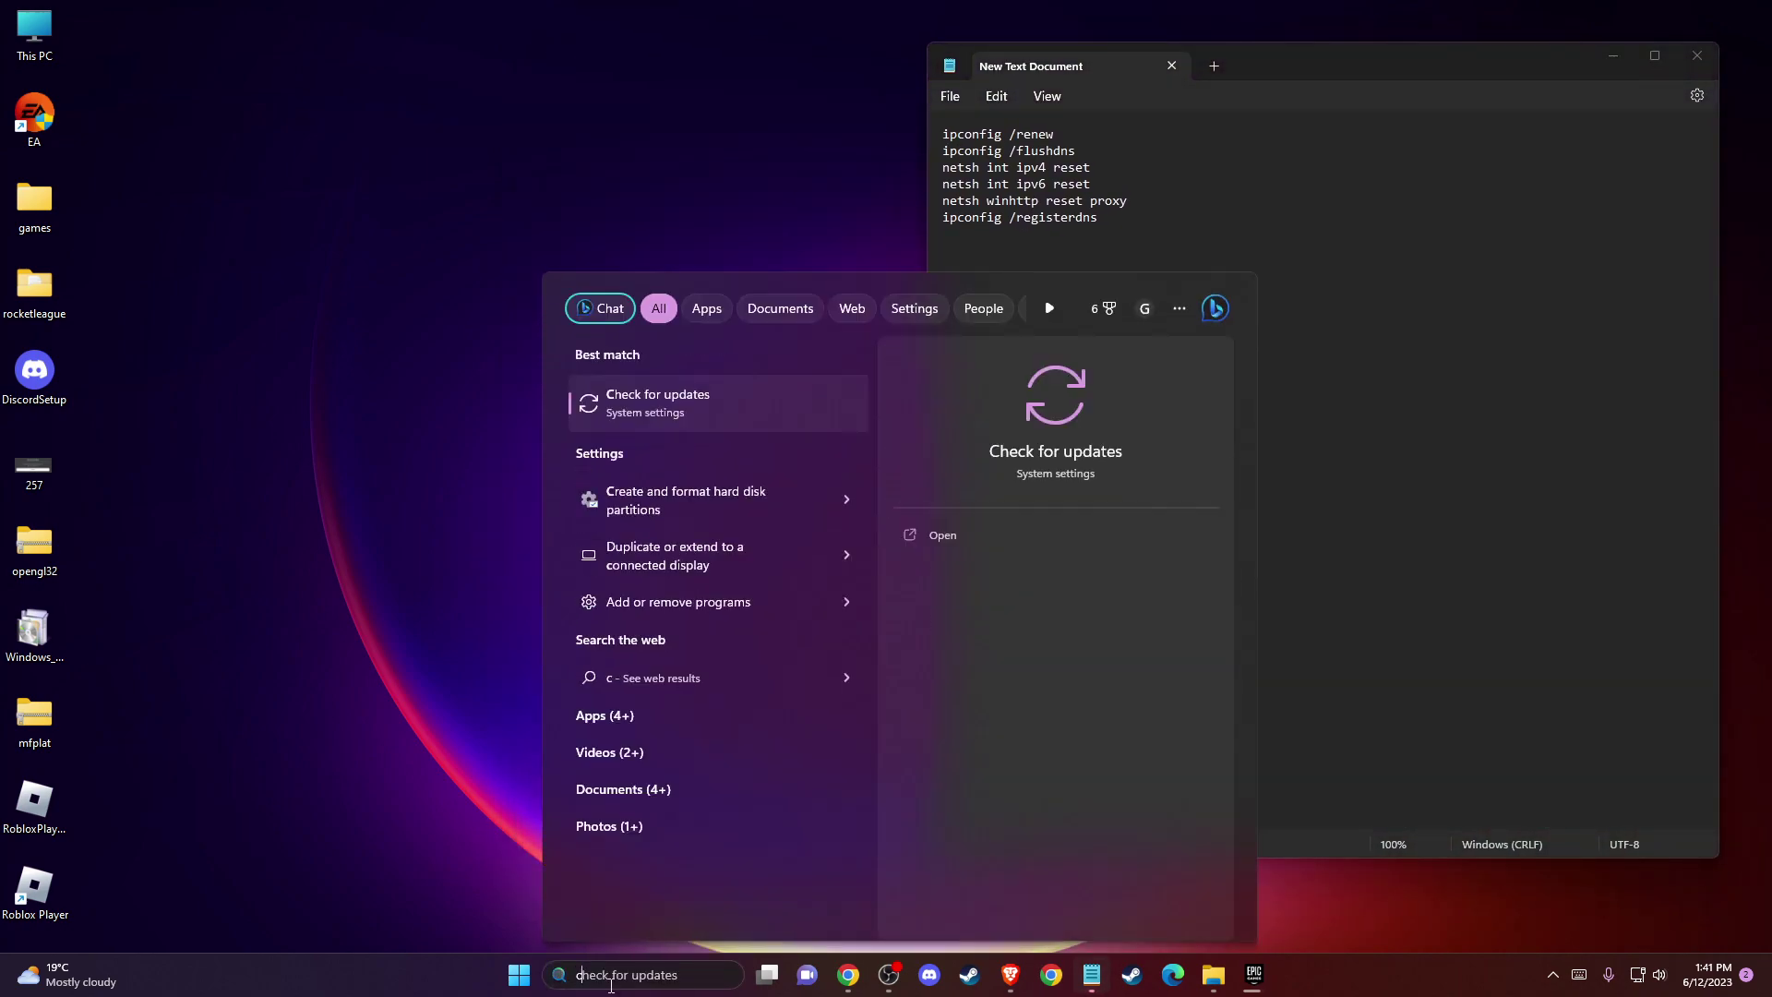
{"action": "right_click", "coordinate": [649, 411]}
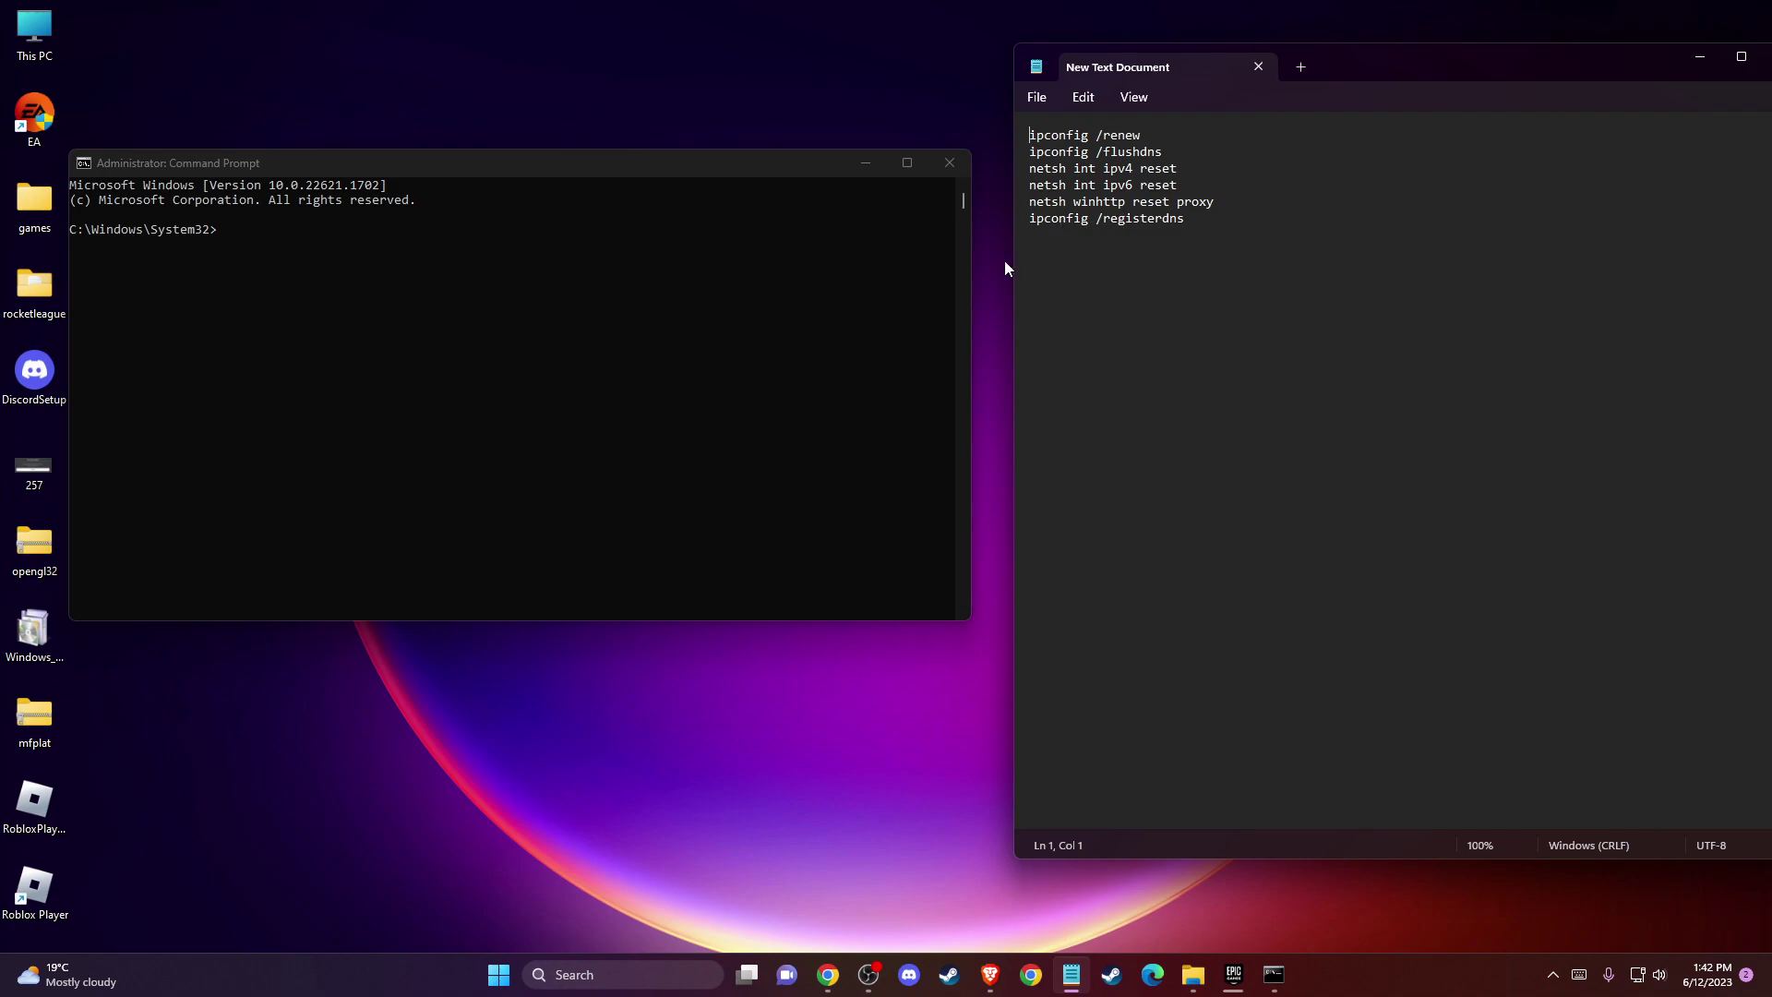
{"action": "left_click", "coordinate": [949, 164]}
{"action": "left_click_drag", "start_coordinate": [1608, 57], "coordinate": [1289, 41]}
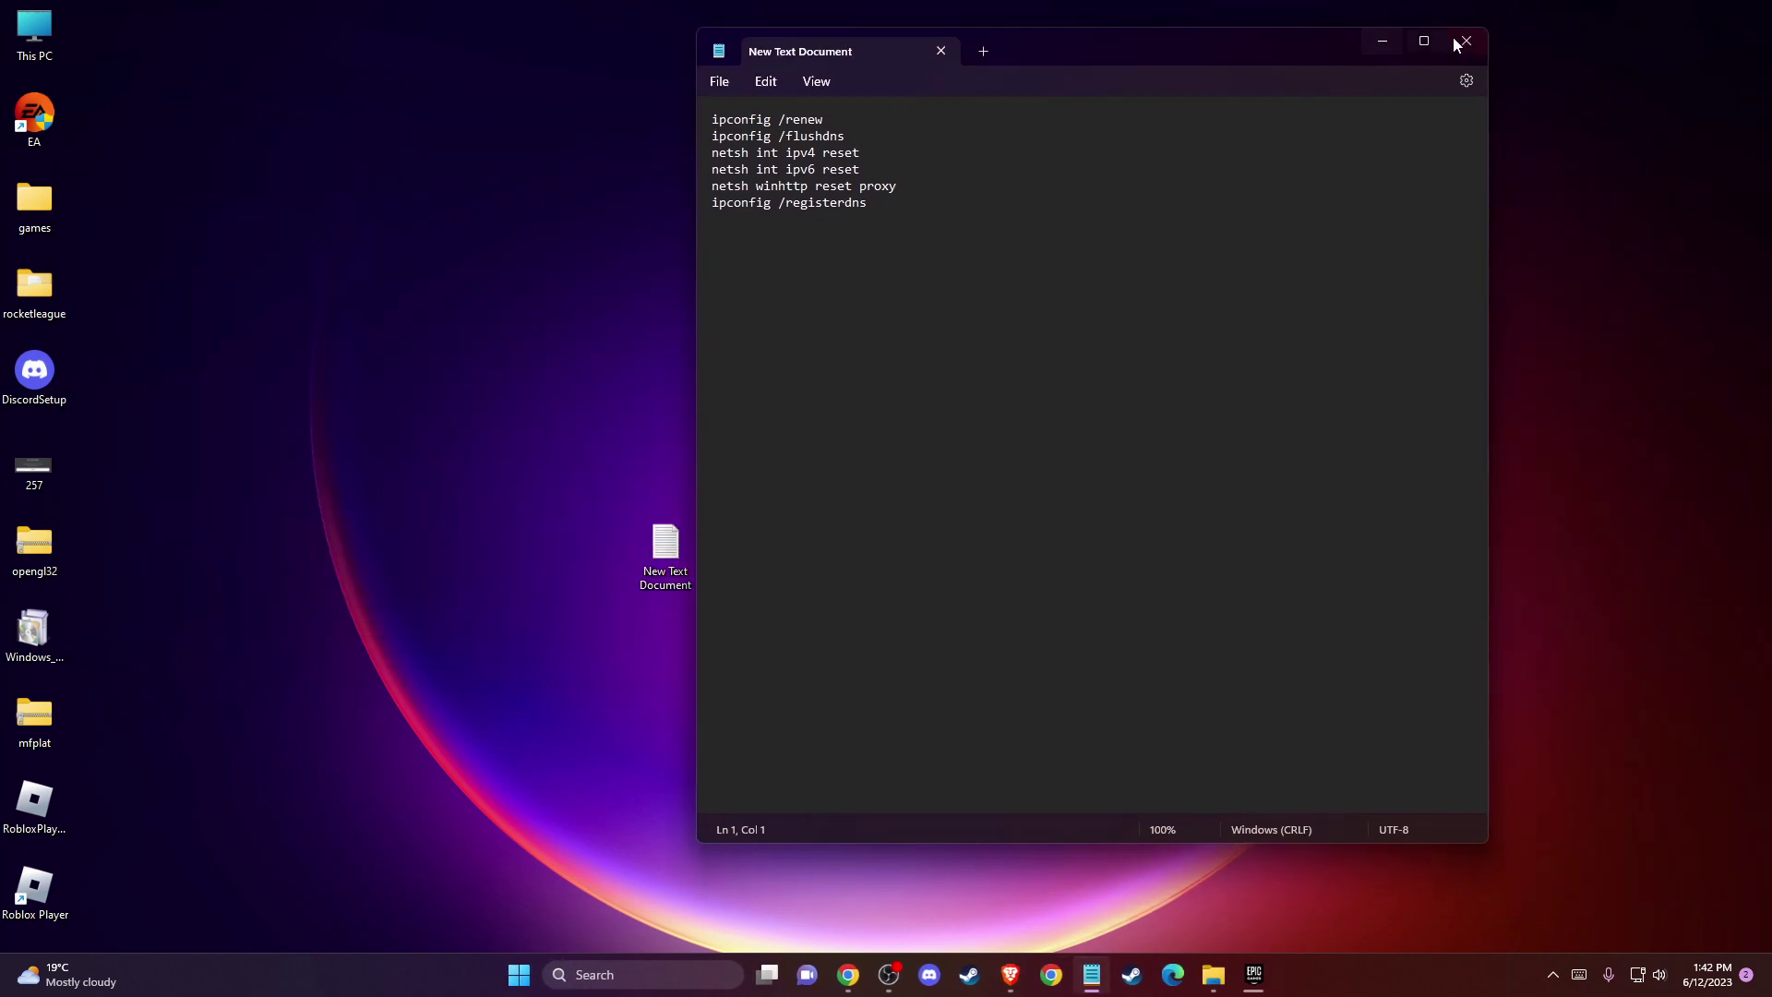
{"action": "left_click", "coordinate": [1464, 41]}
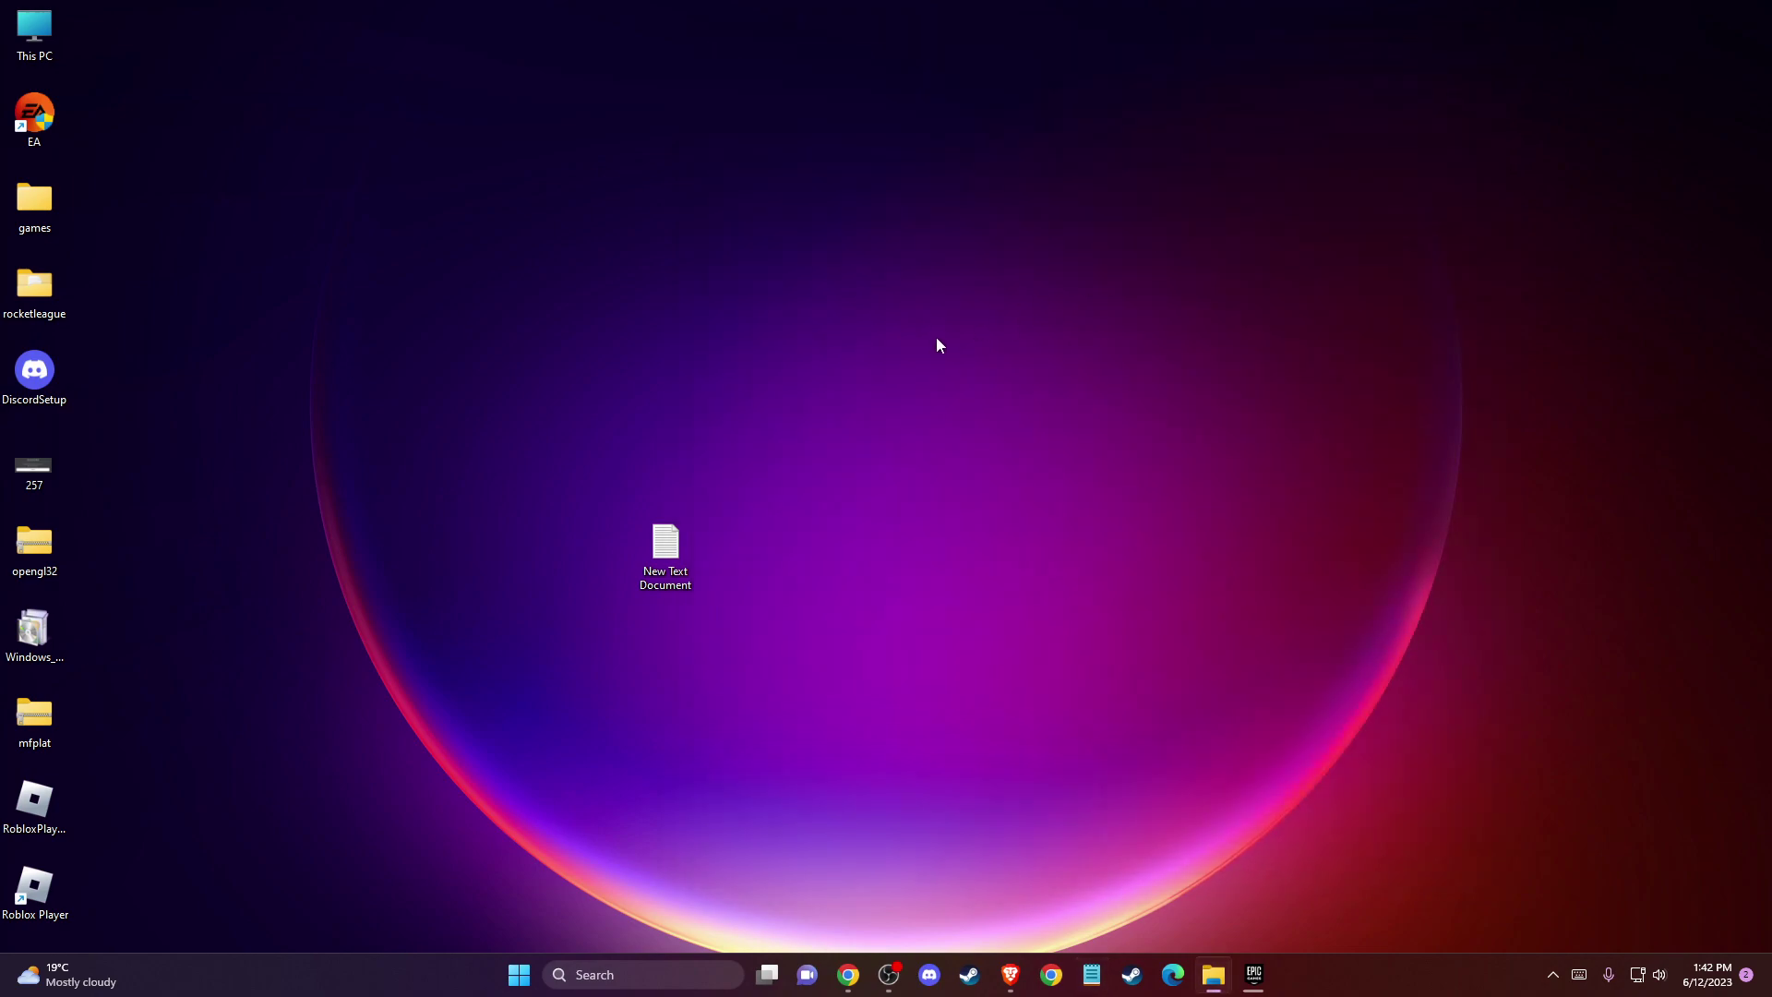